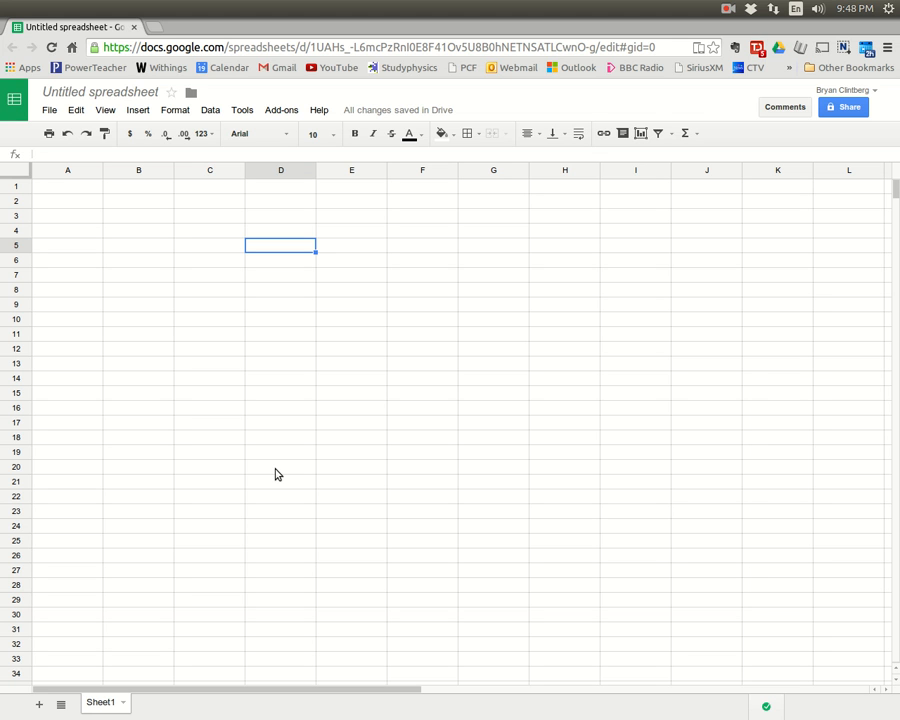
Step: Rename the untitled spreadsheet as Coulomb's Law
left_click(119, 93)
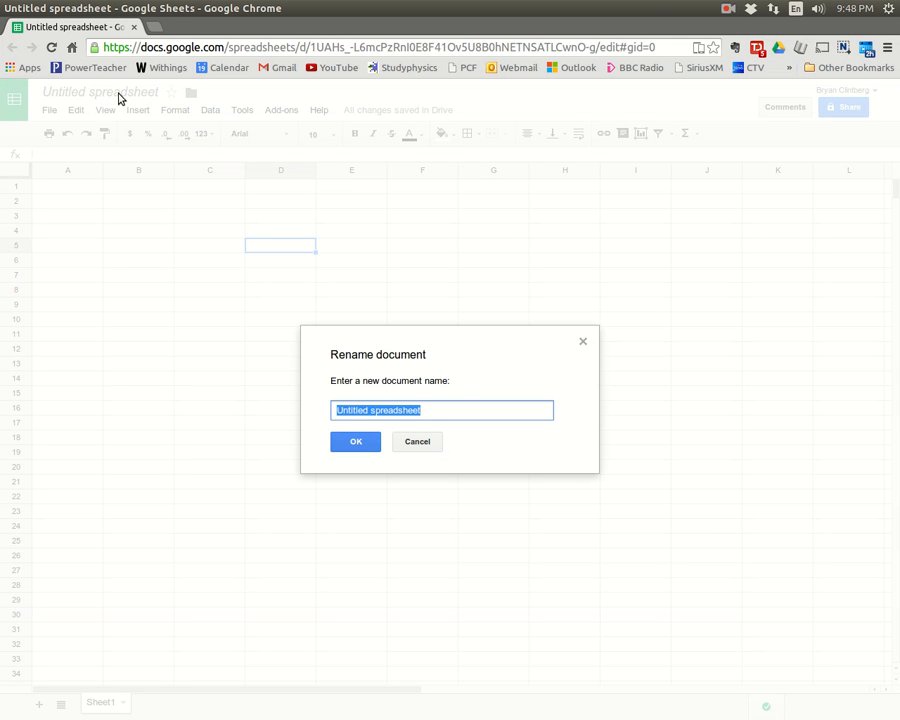
type("Coul")
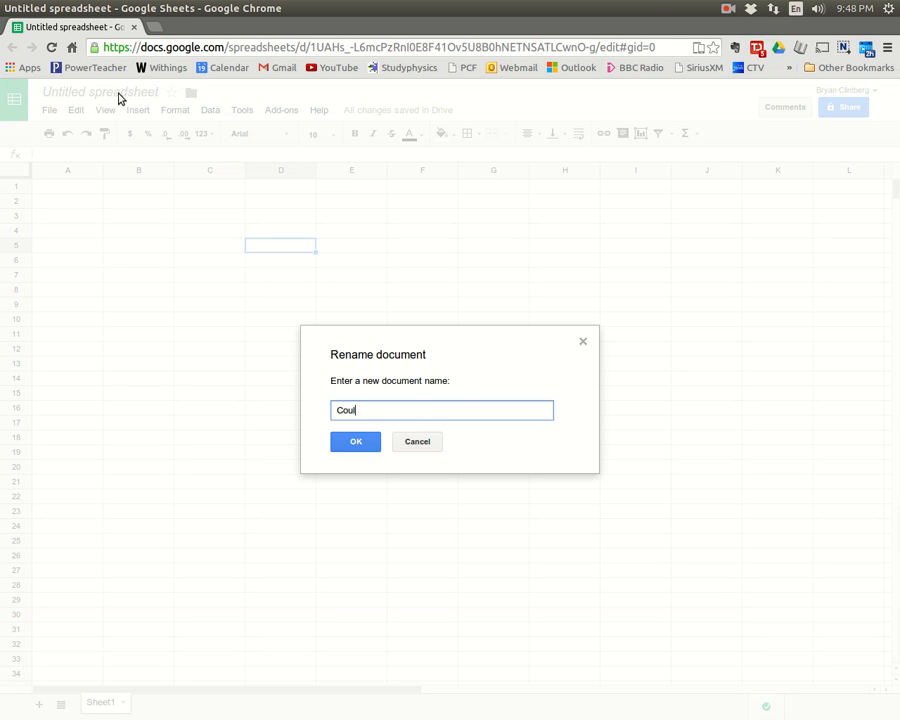
type("omb's Law")
left_click(360, 443)
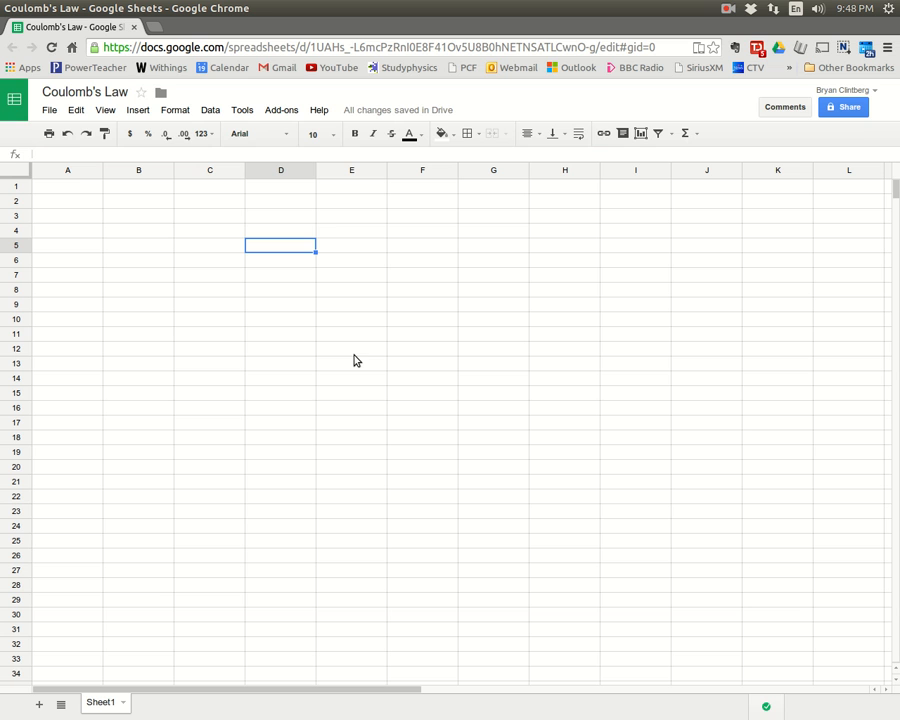
Step: Enter the header F (N) in A1 and the values 15, 7, 4, 2.5, 1.7 and 1.3 in A2 through A7
left_click(89, 189)
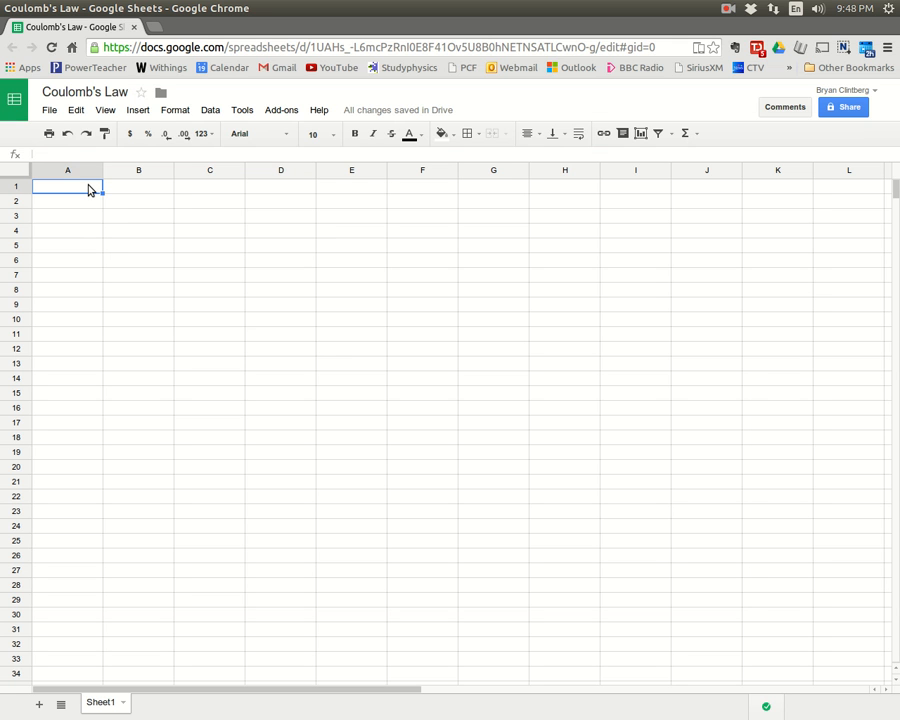
type("F (N)")
key("Return")
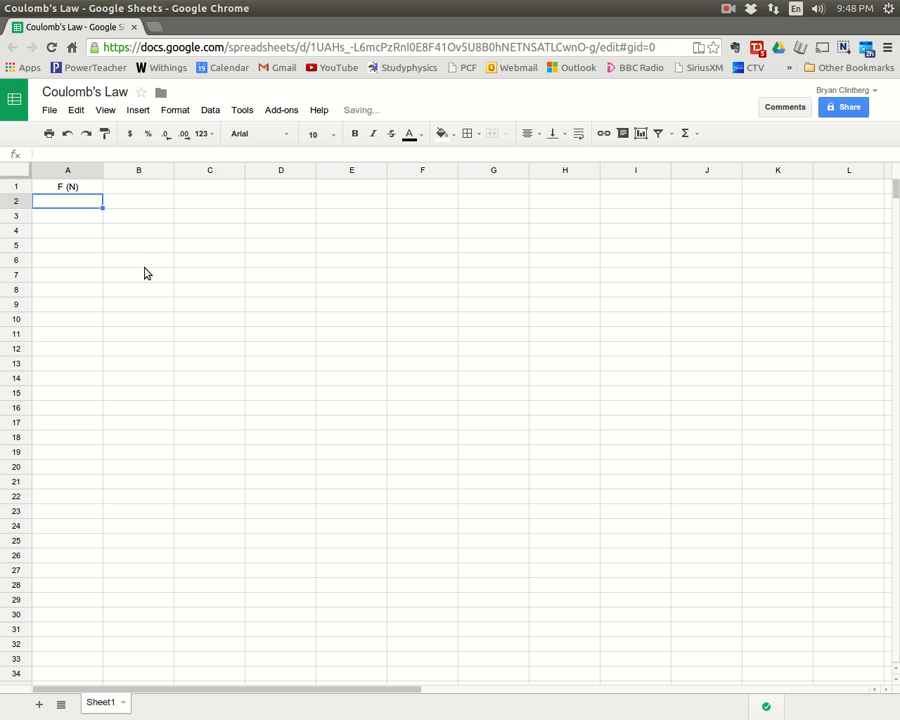
type("15")
key("Return")
type("7")
key("Return")
type("4")
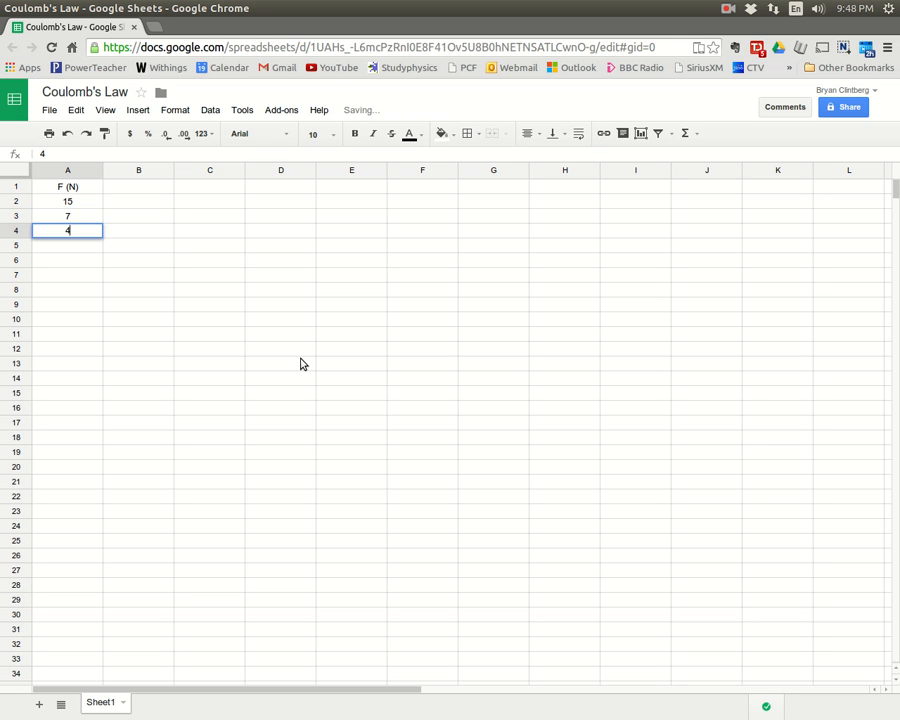
key("Return")
type("2.5")
key("Return")
type("1.7")
key("Return")
type("1.3")
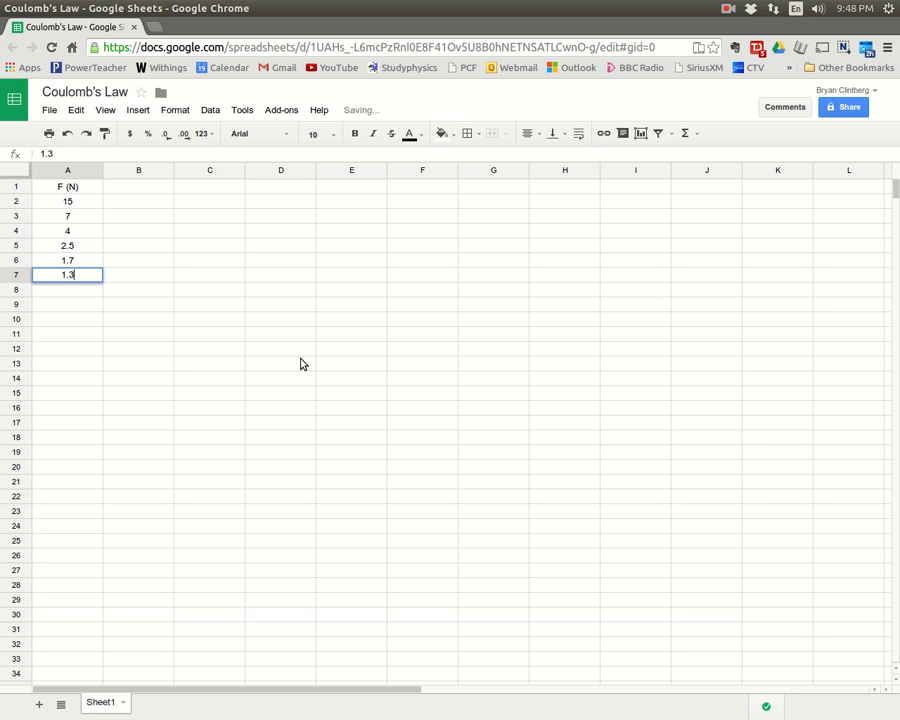
Step: Enter the header r (m) in B1 and the values 1, 1.5, 2, 2.5, 3 and 3.5 in B2 through B7
left_click(150, 193)
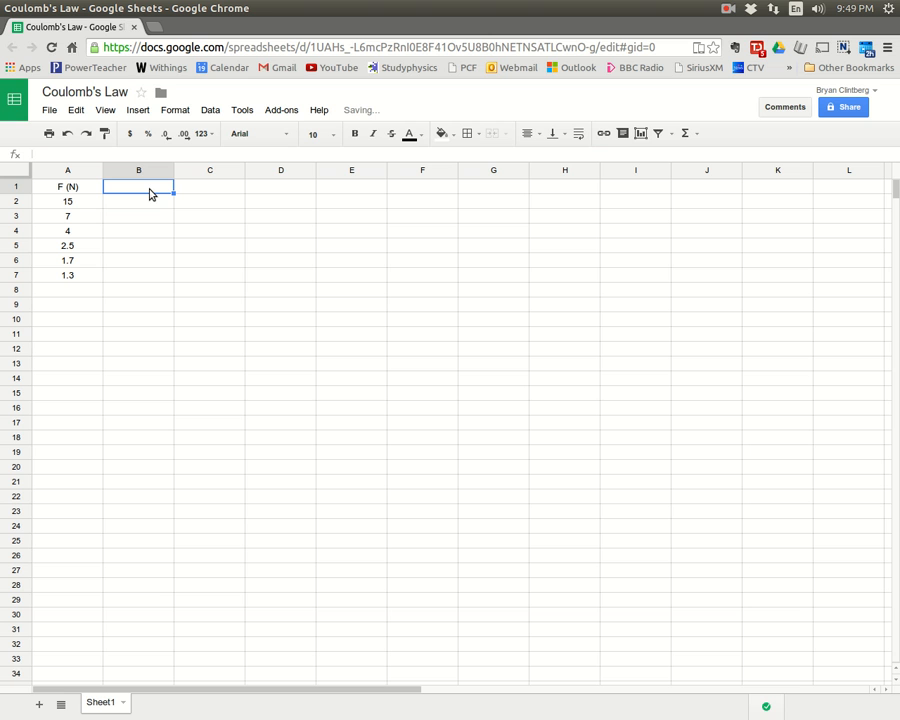
type("r (m)")
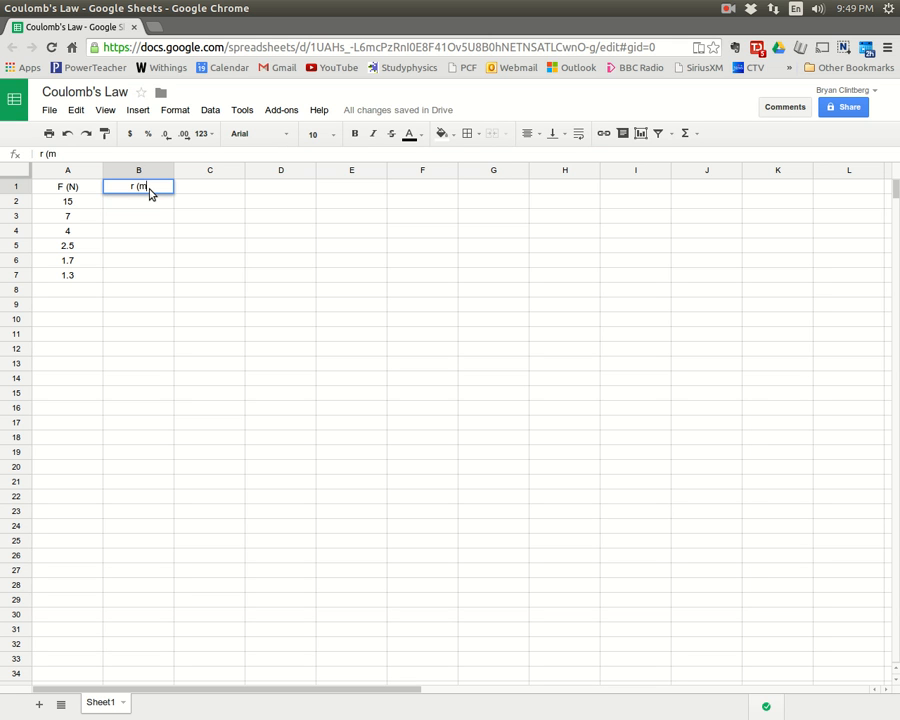
key("Return")
type("1")
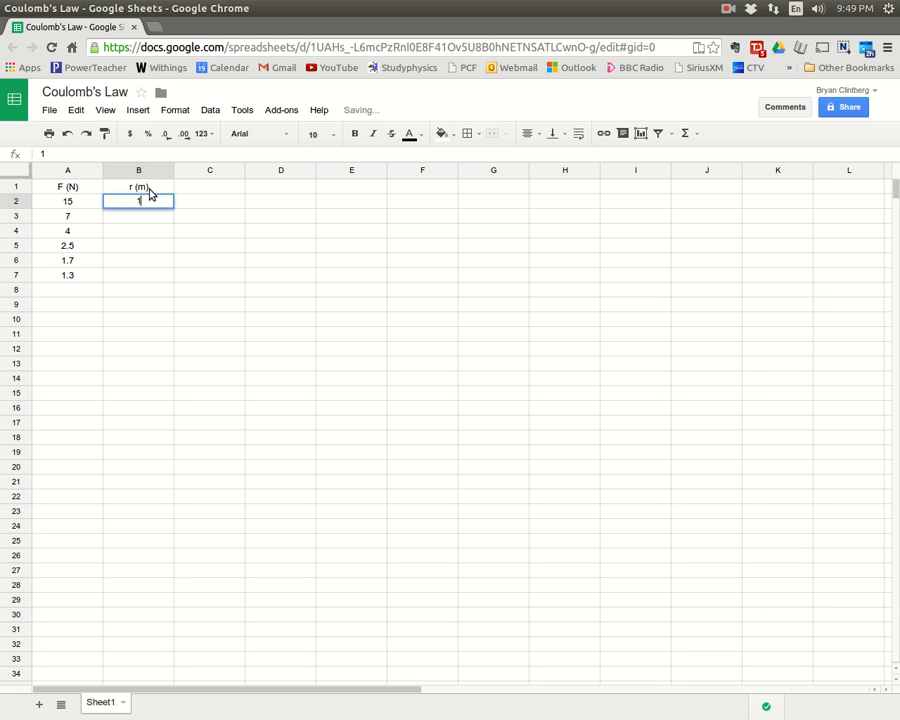
key("Return")
type("1.5")
key("Return")
type("2")
key("Return")
type("2.5")
key("Return")
type("3")
key("Return")
type("3.5")
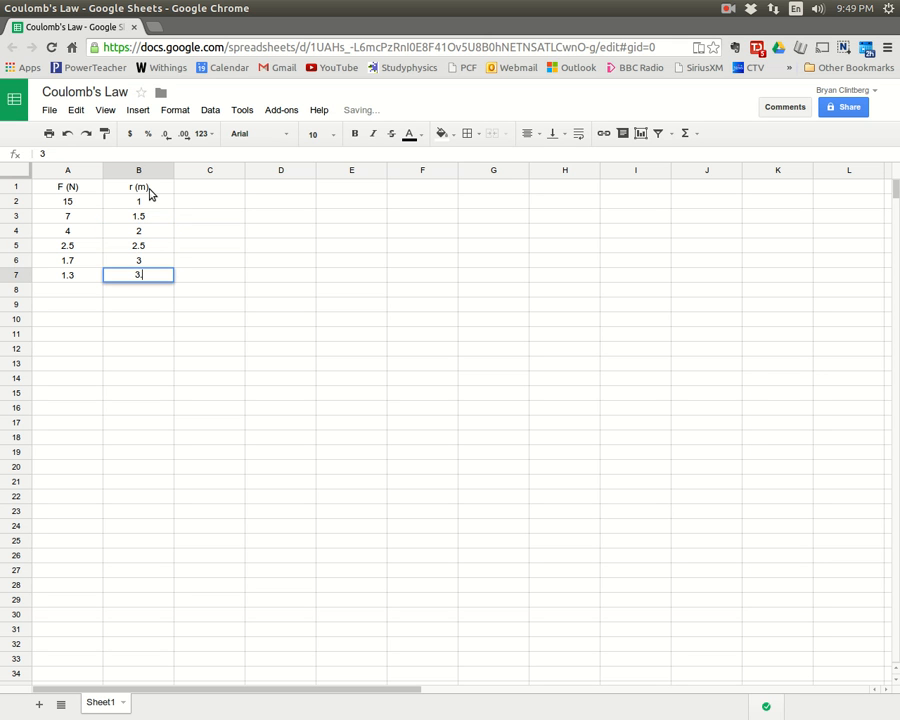
key("Return")
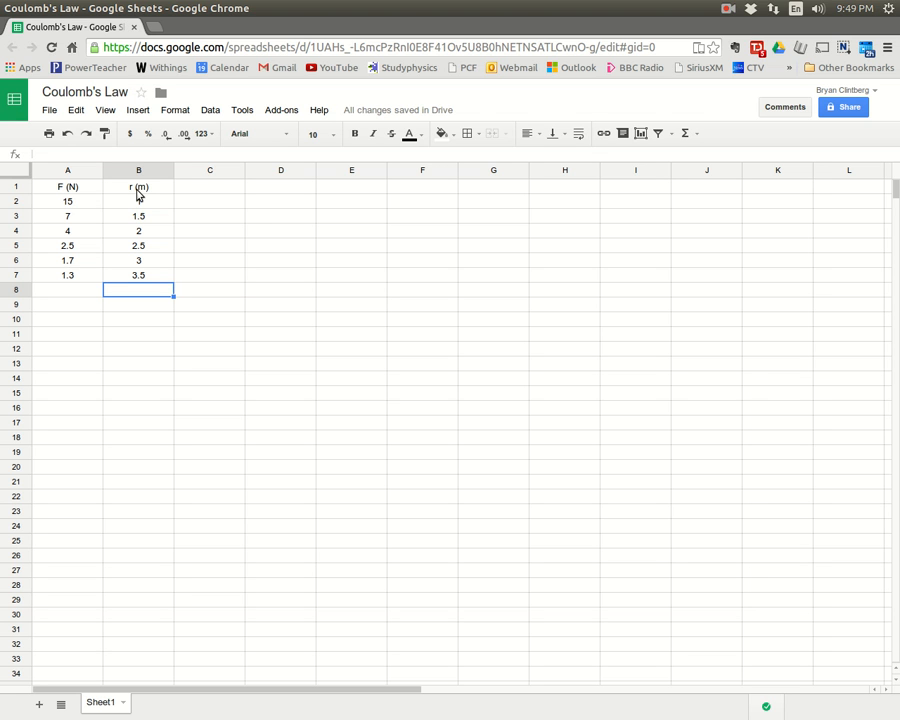
Step: Enter the header 1/r^2 (m^-2) in cell C1, including the unit in brackets
left_click(207, 193)
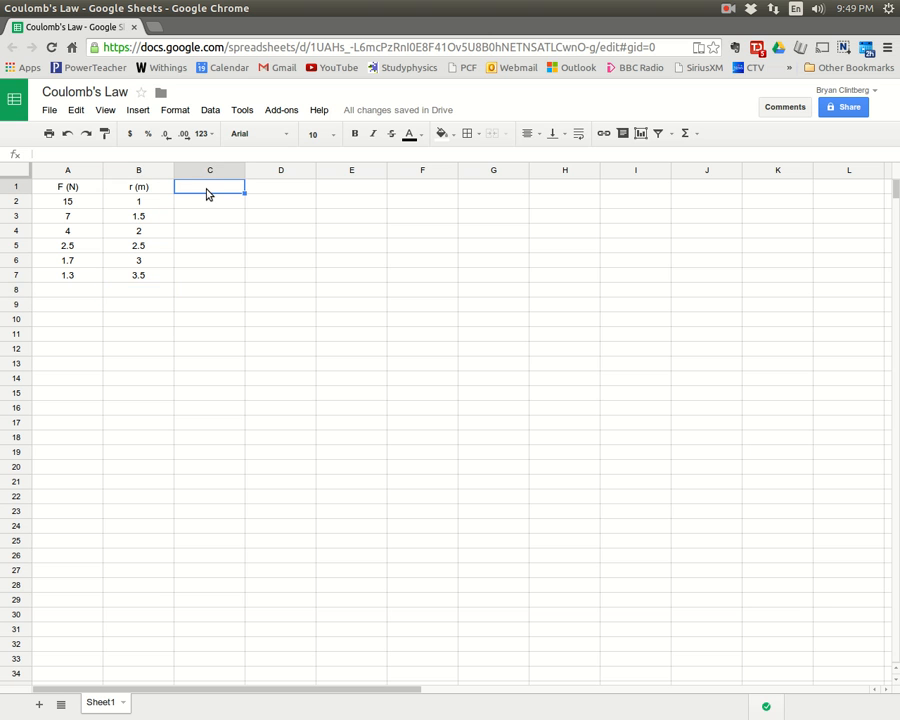
type("1/r^")
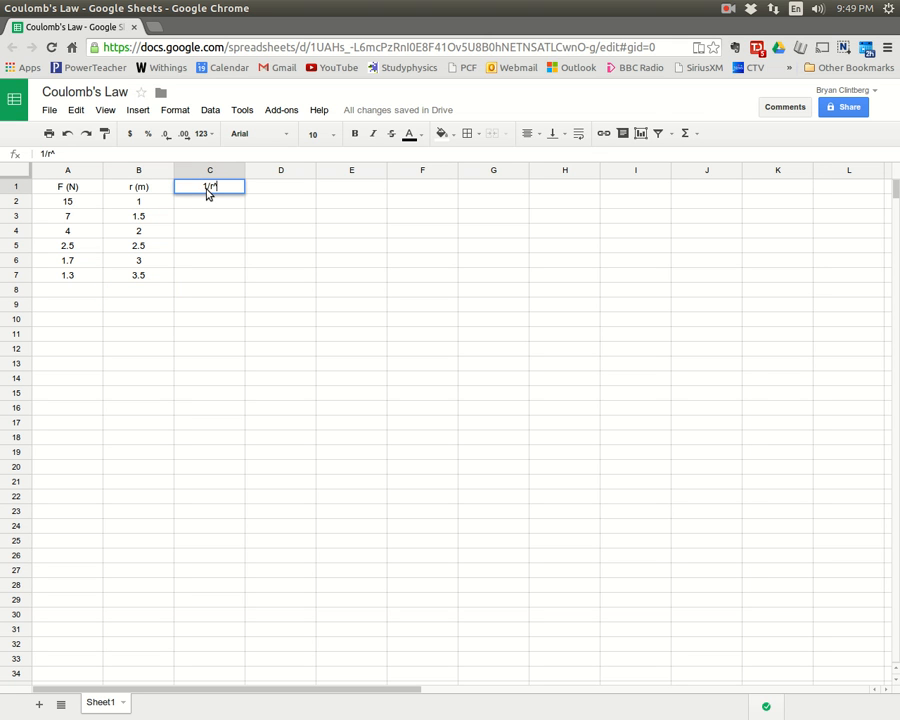
type("2")
key("Return")
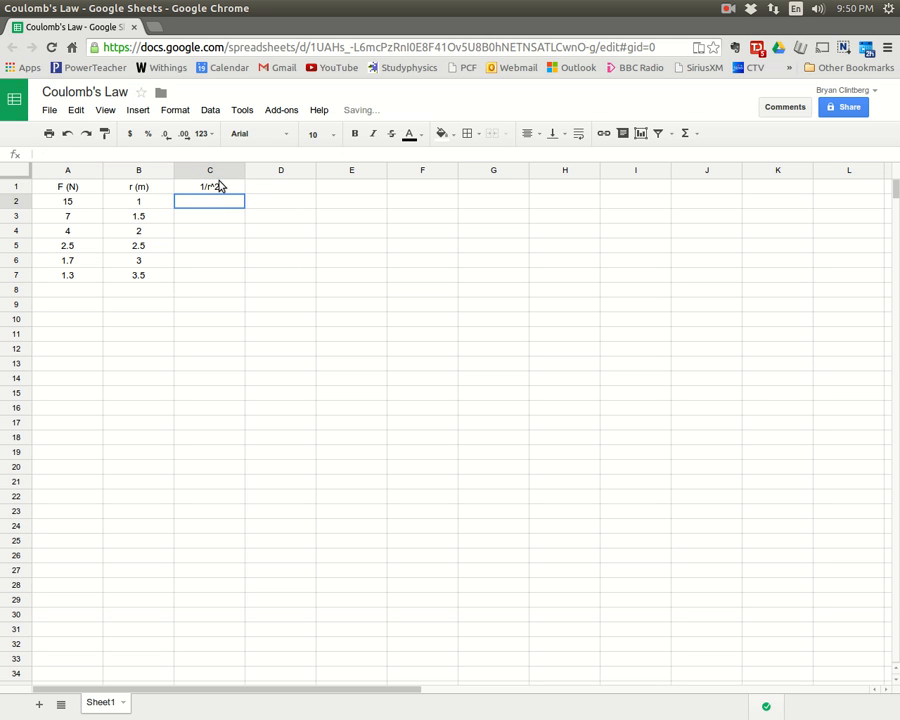
left_click(217, 185)
left_click(173, 156)
type("(")
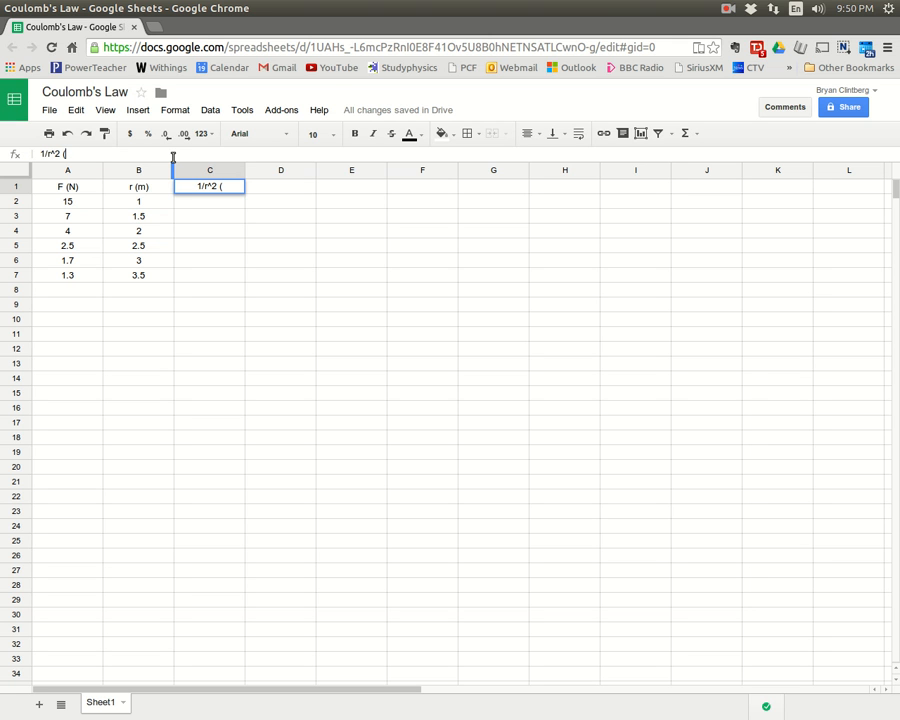
type("m^-2)")
key("Return")
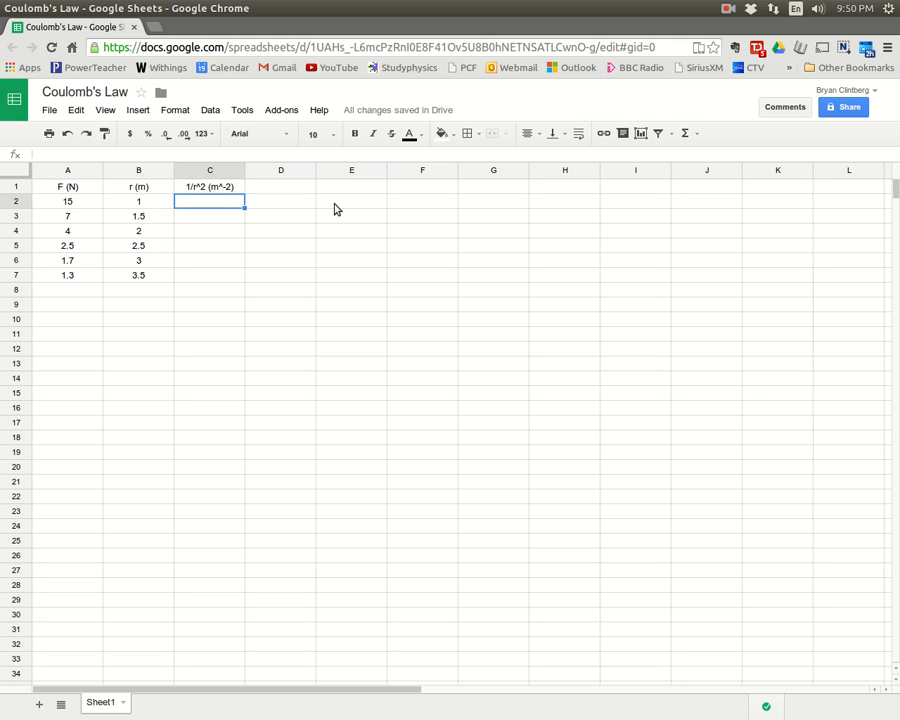
Step: Enter the formula =1/B2^2 in cell C2 to calculate the inverse square of the distance
type("=")
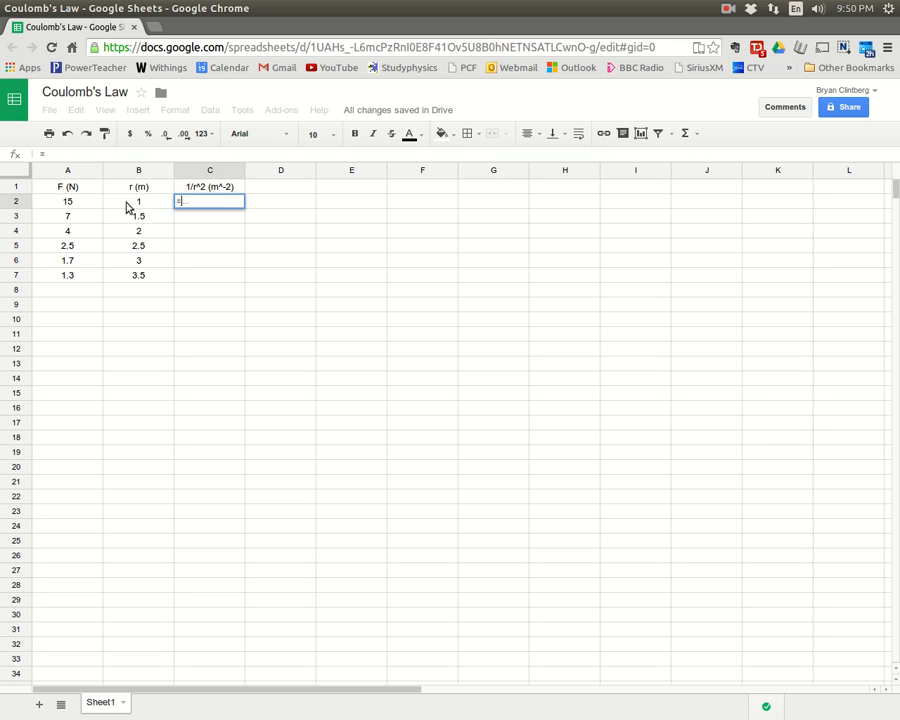
type("1/")
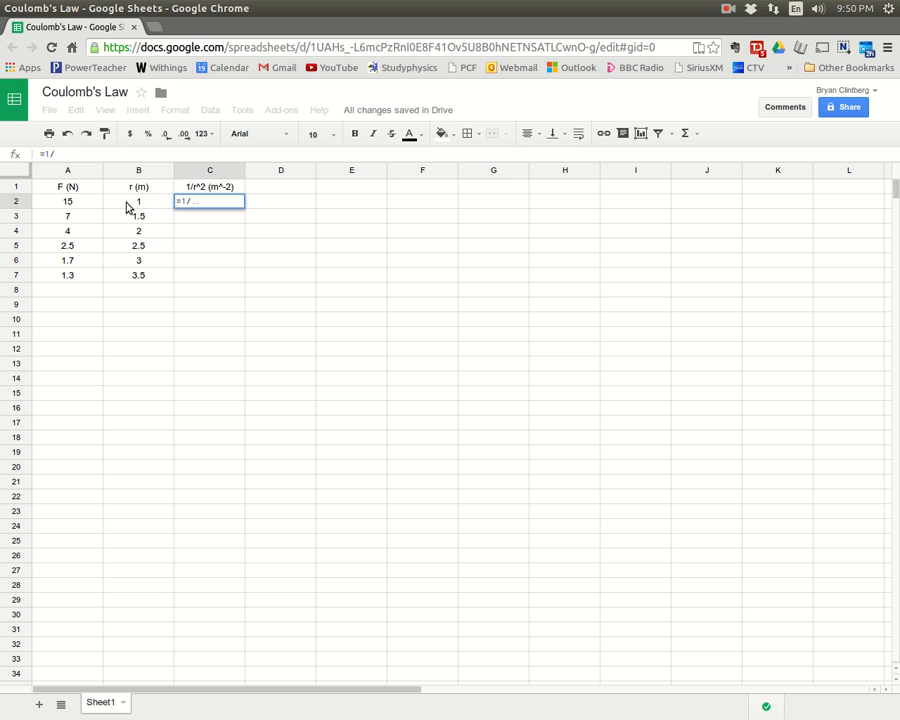
left_click(128, 207)
type("^2")
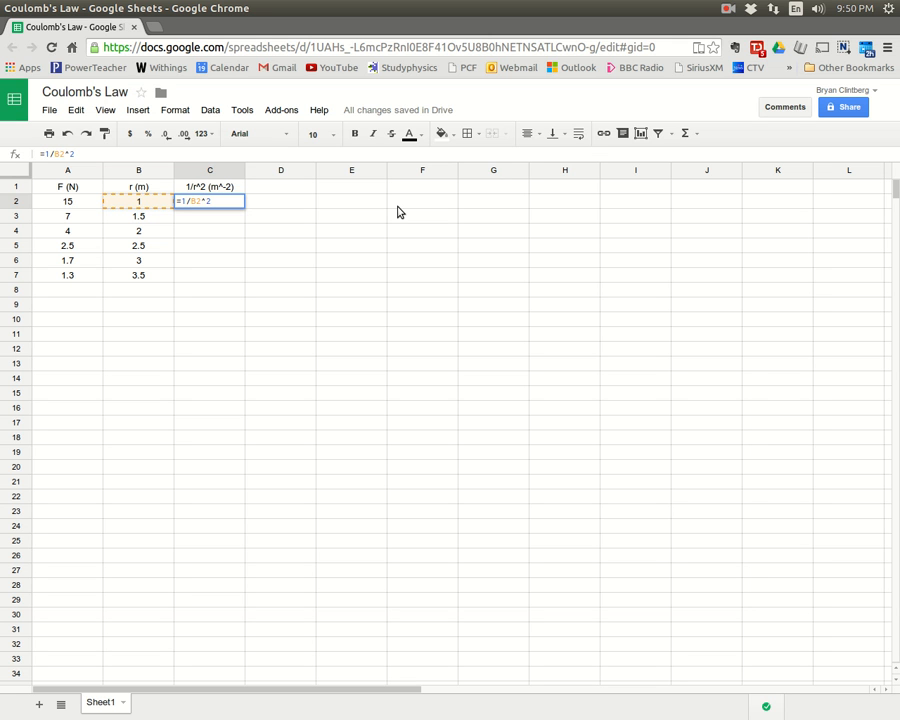
key("Return")
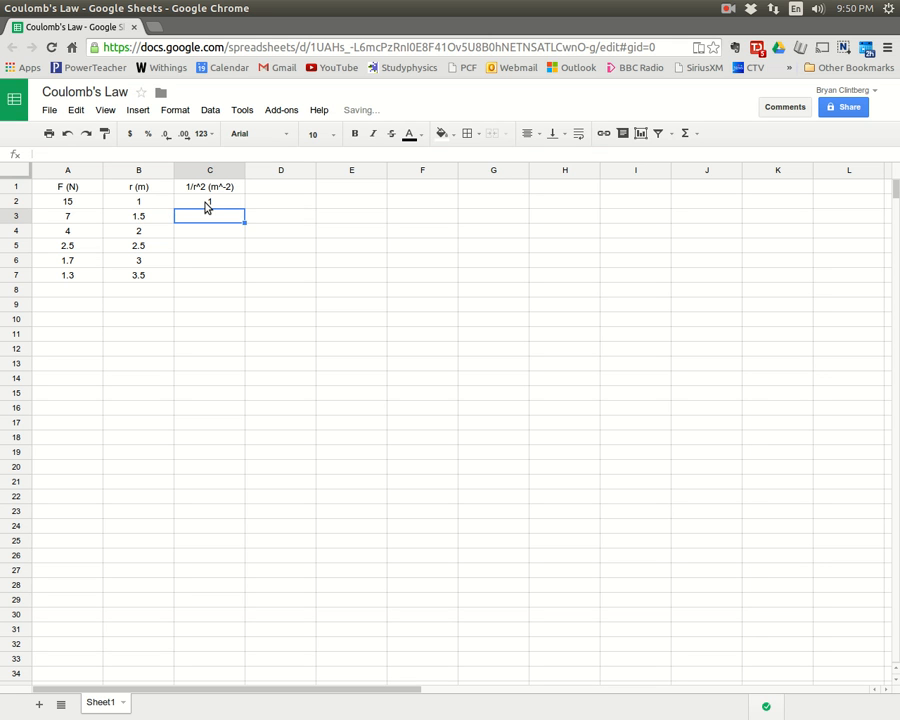
Step: Fill the C2 formula down through C7 and check the copied formulas in C3, C4 and C5
left_click(206, 203)
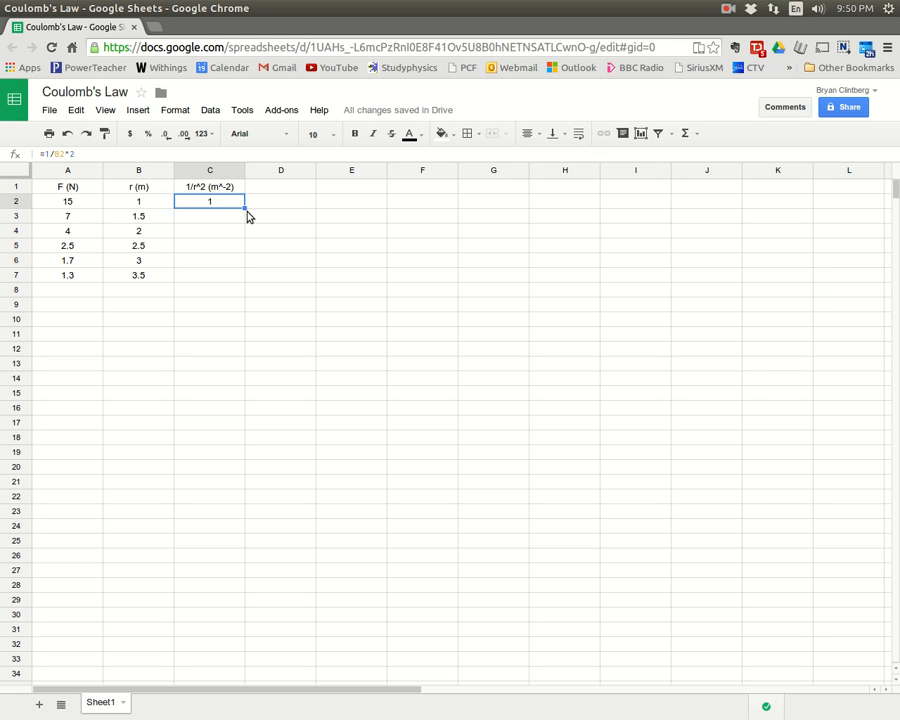
left_click_drag(243, 208, 237, 277)
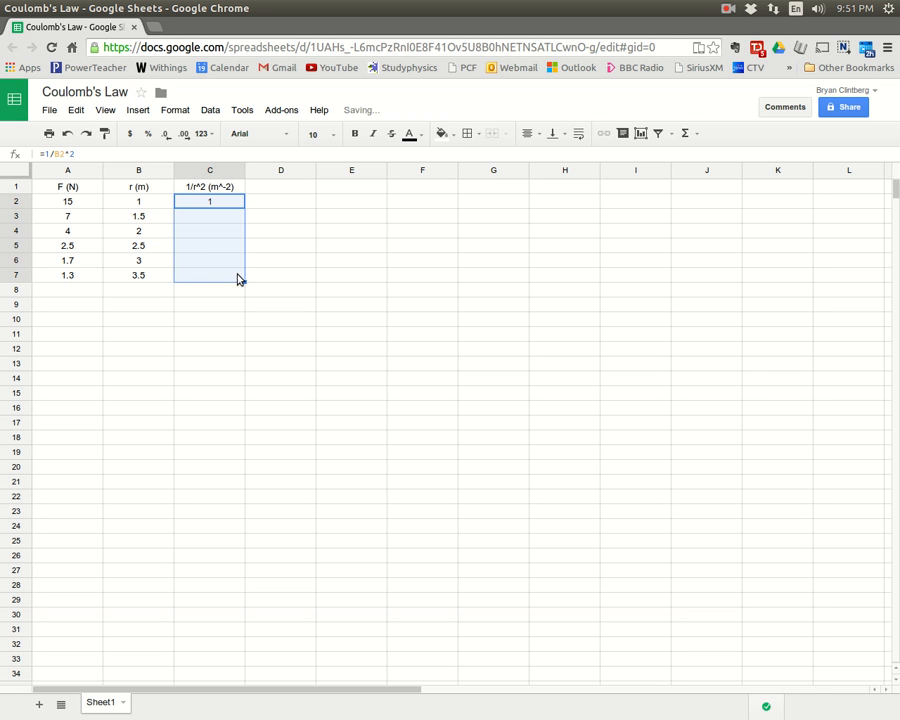
left_click(213, 217)
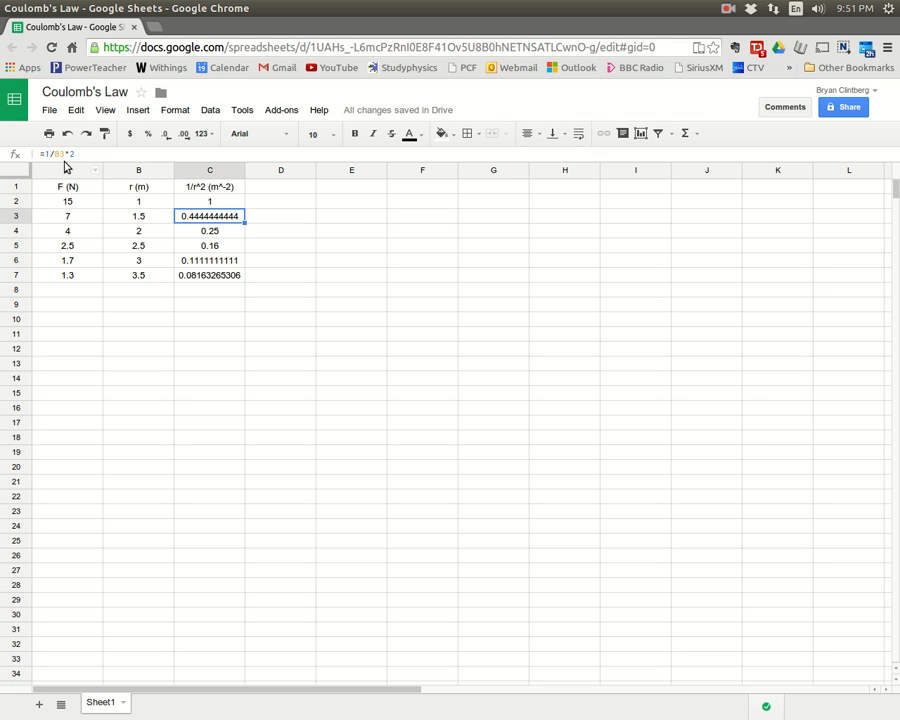
left_click(193, 234)
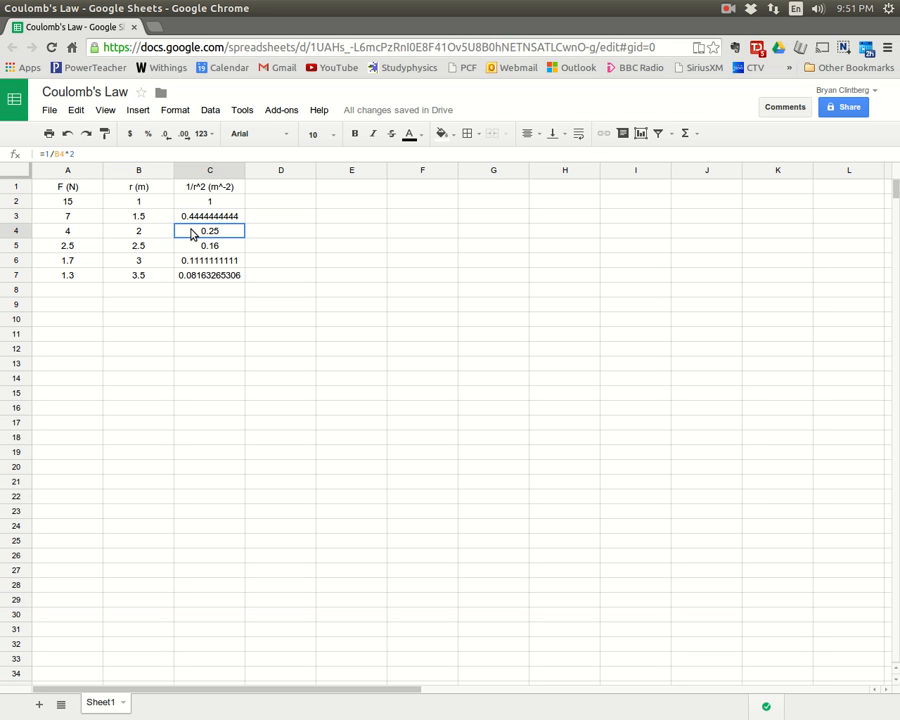
left_click(203, 246)
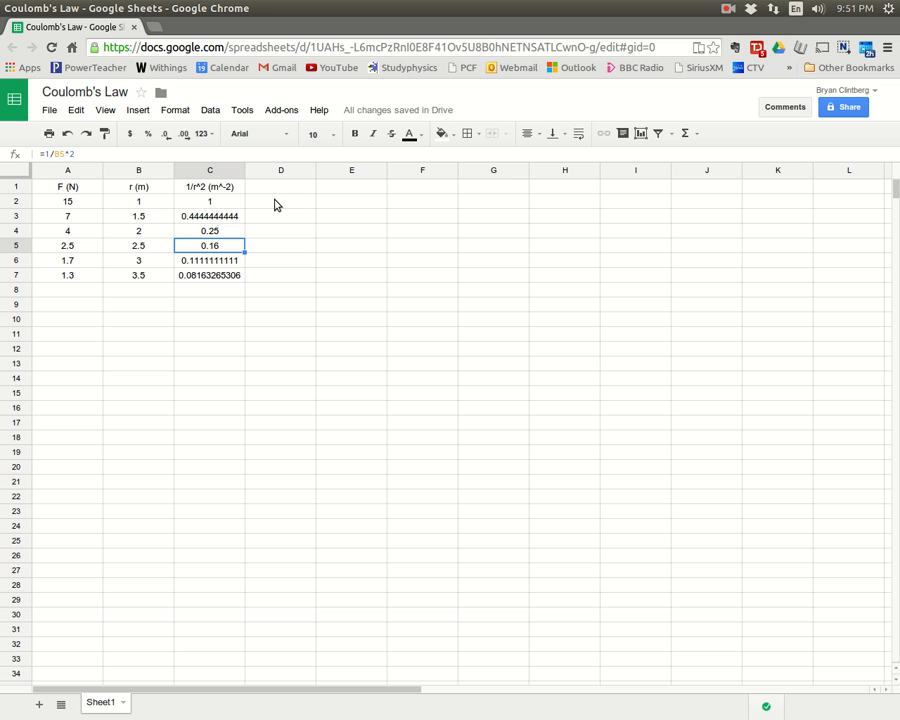
Step: Repeat the force column in column D by entering =A1 in D1 and filling it down through D7
left_click(282, 187)
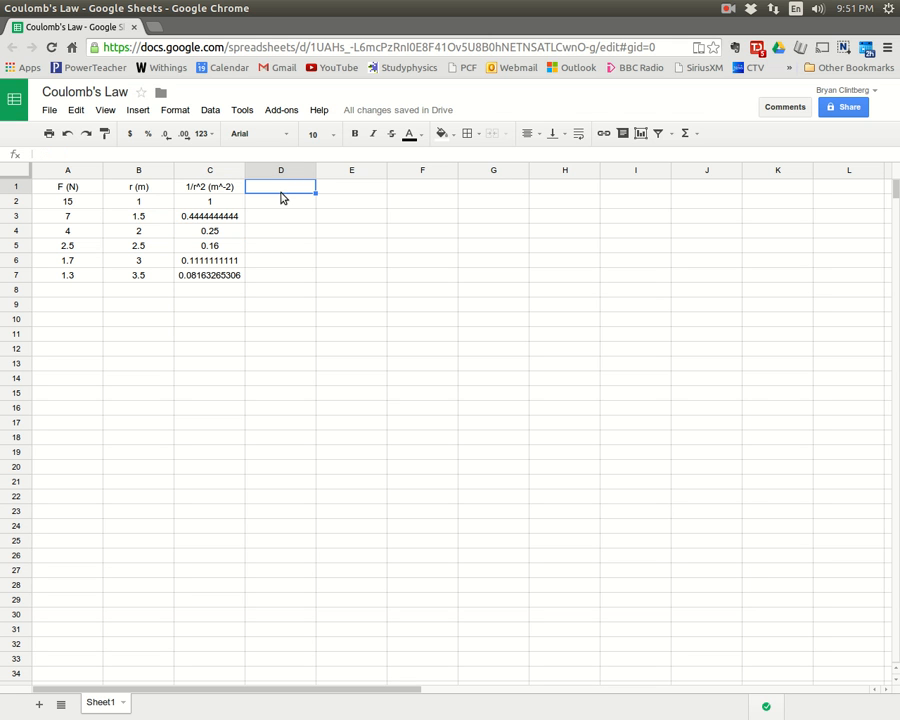
type("=")
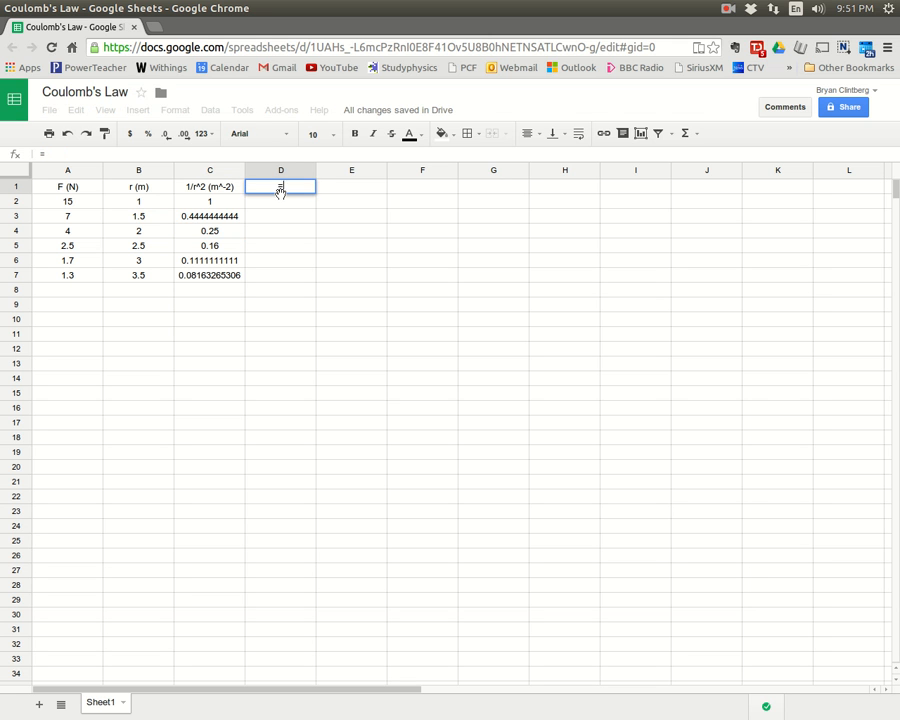
left_click(69, 193)
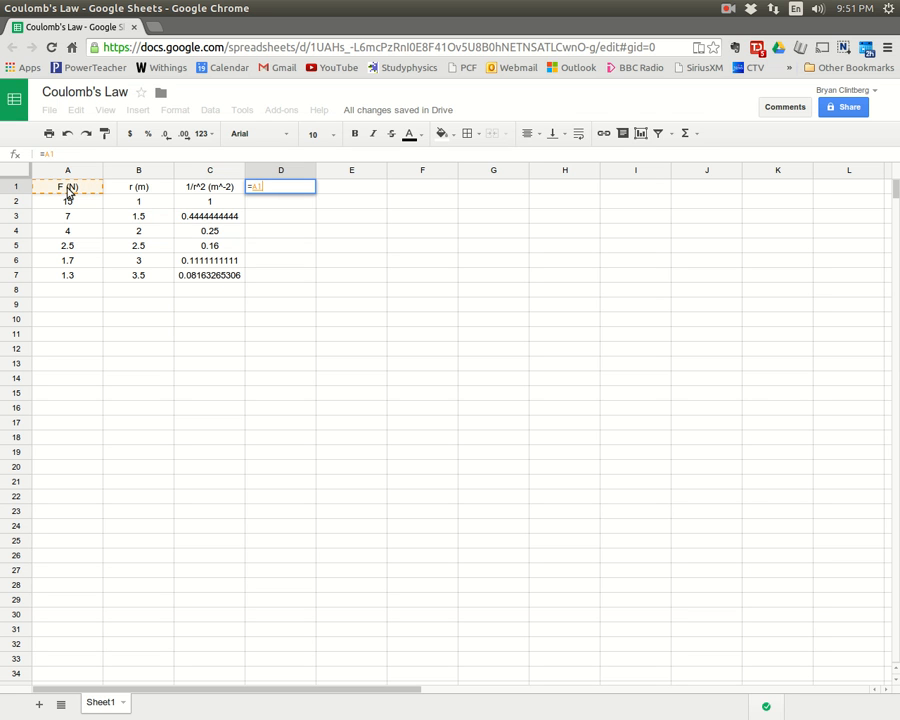
key("Return")
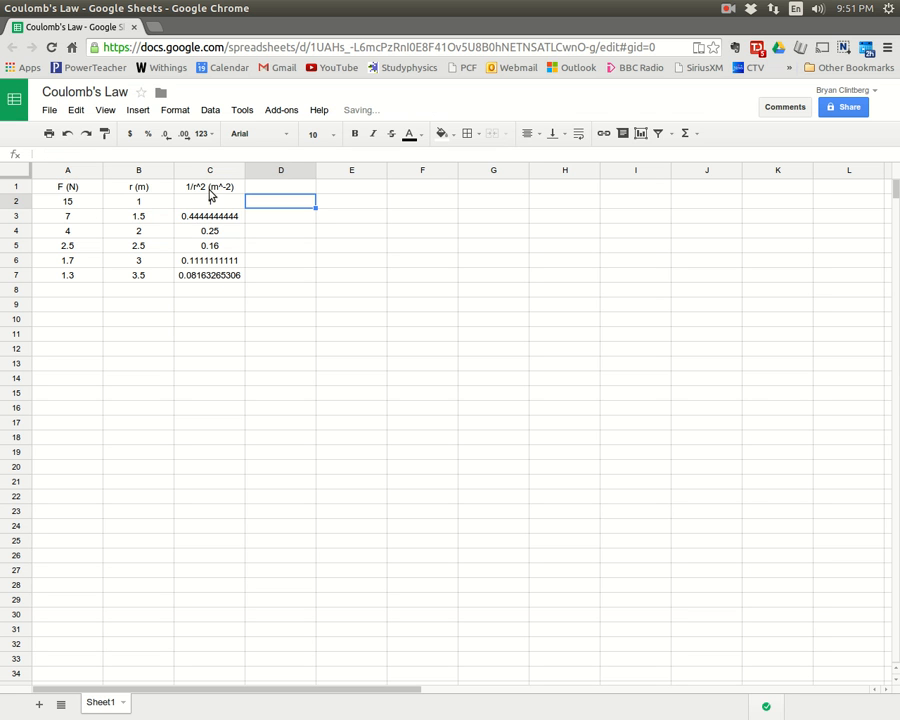
left_click(292, 188)
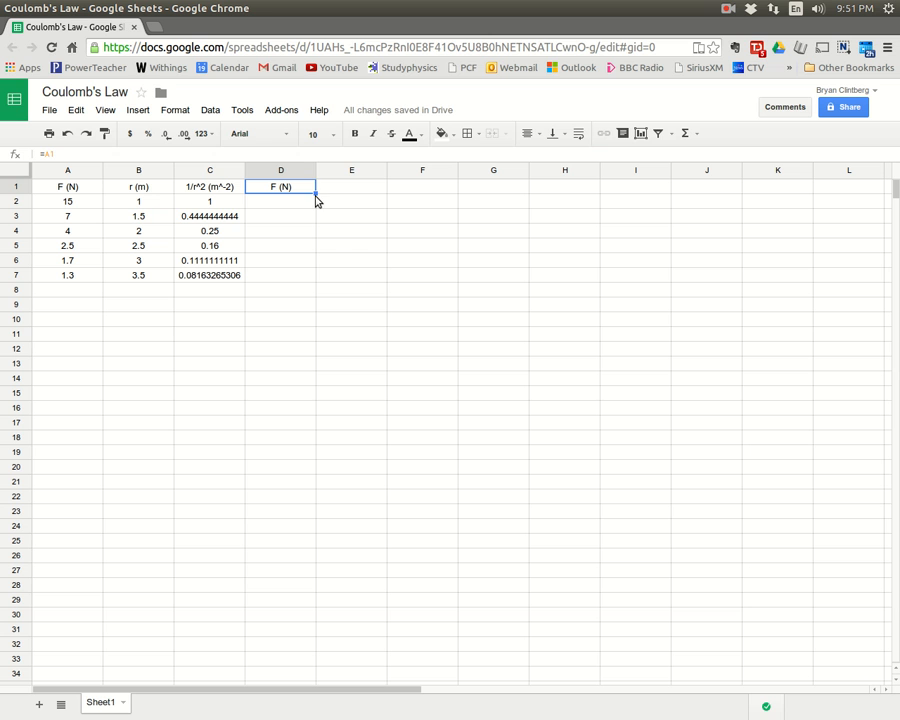
left_click_drag(315, 193, 276, 268)
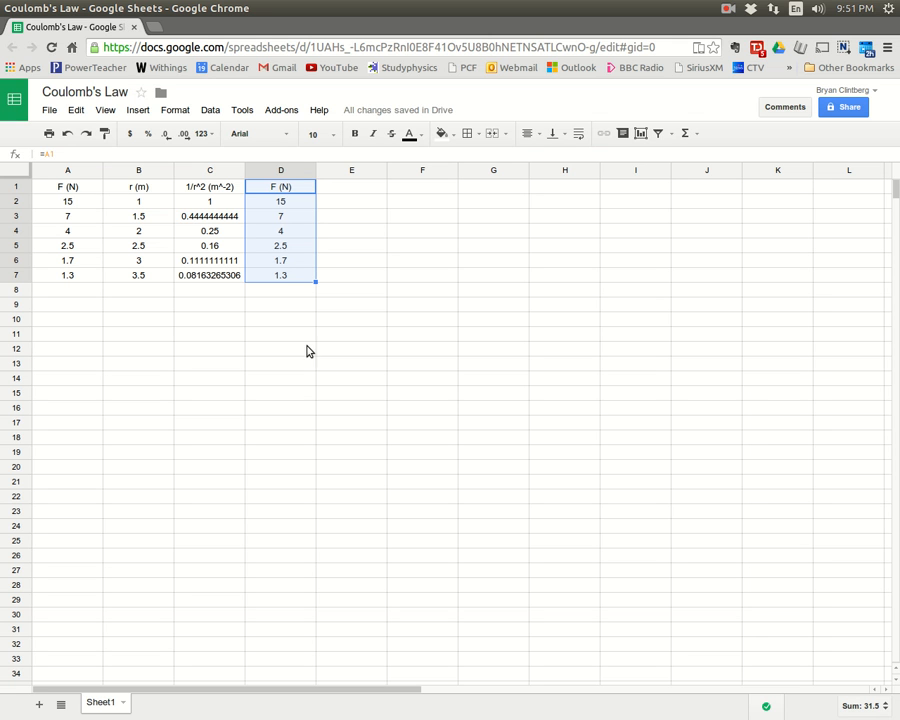
Step: Label the columns below the data with x in C8 and y in D8
left_click(221, 293)
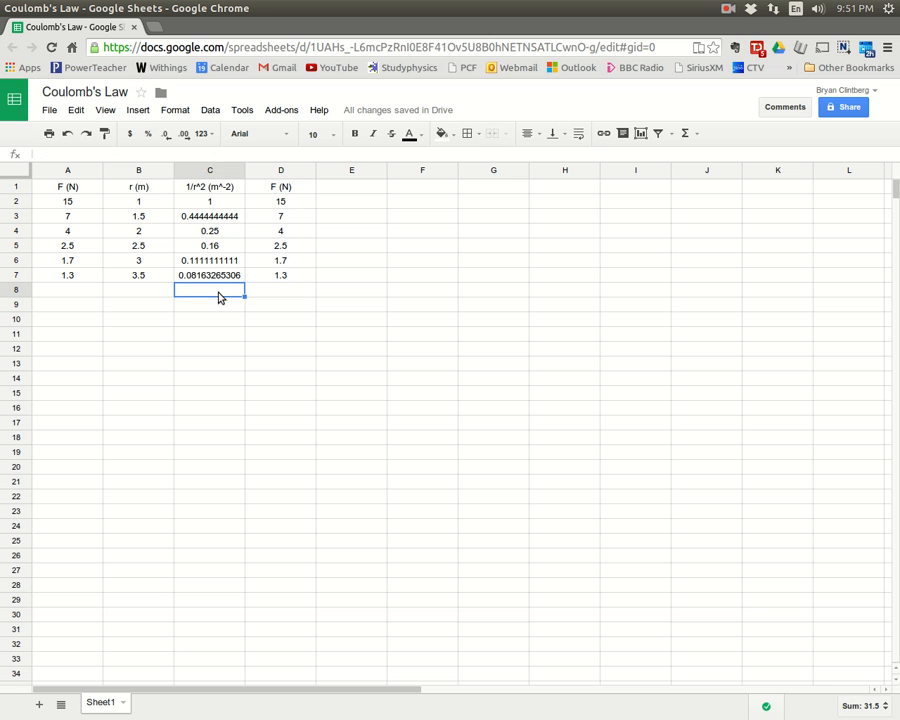
type("x")
left_click(262, 296)
type("y")
left_click(362, 340)
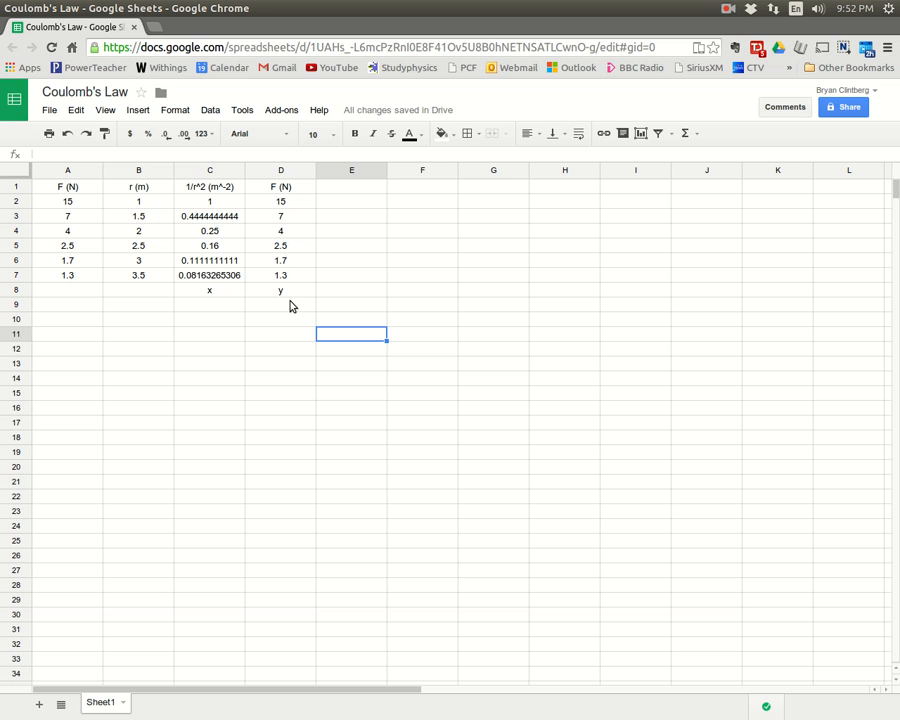
Step: Start a chart from the x and y data in C2:D7 and choose the plain scatter chart type
left_click(208, 206)
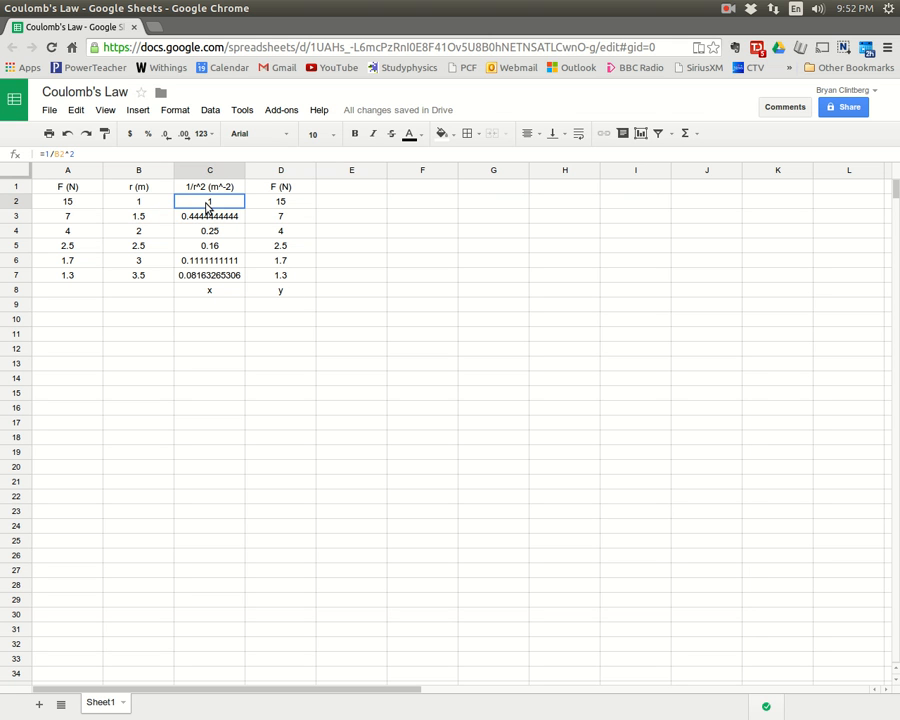
left_click_drag(208, 207, 271, 277)
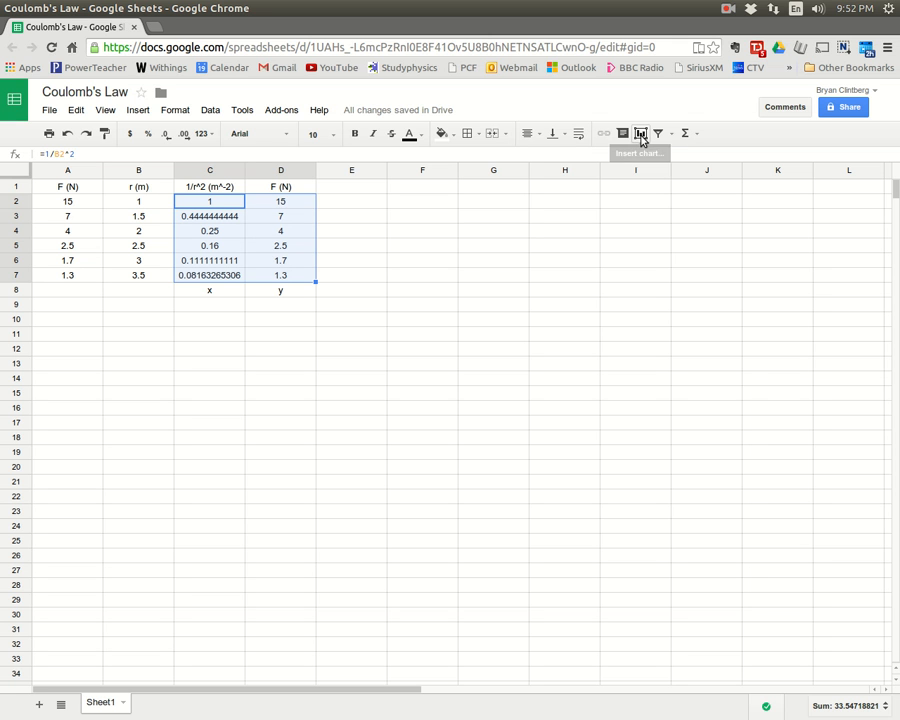
left_click(141, 112)
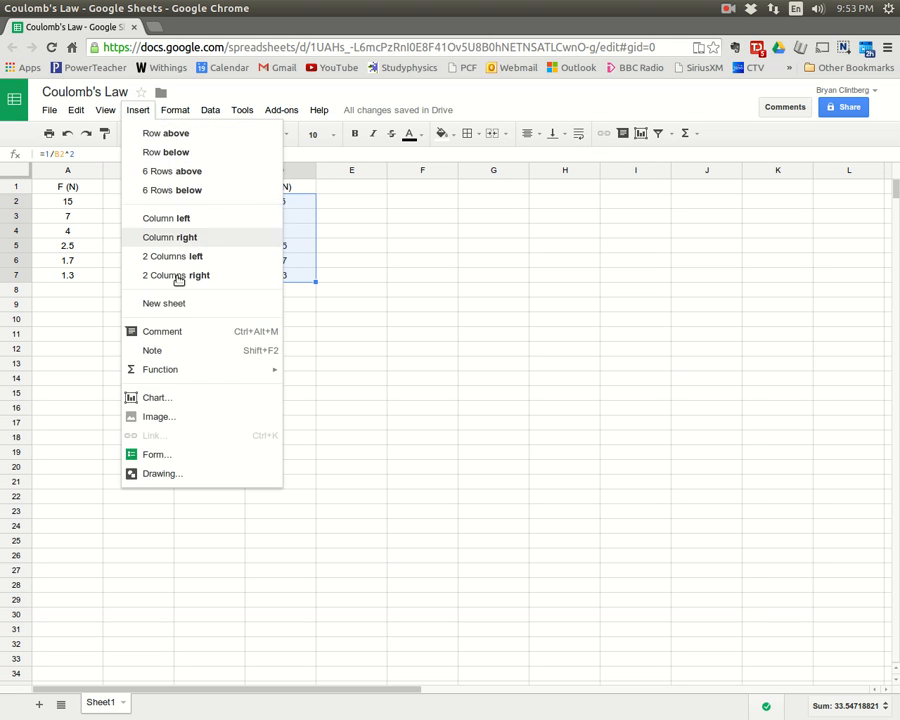
left_click(195, 400)
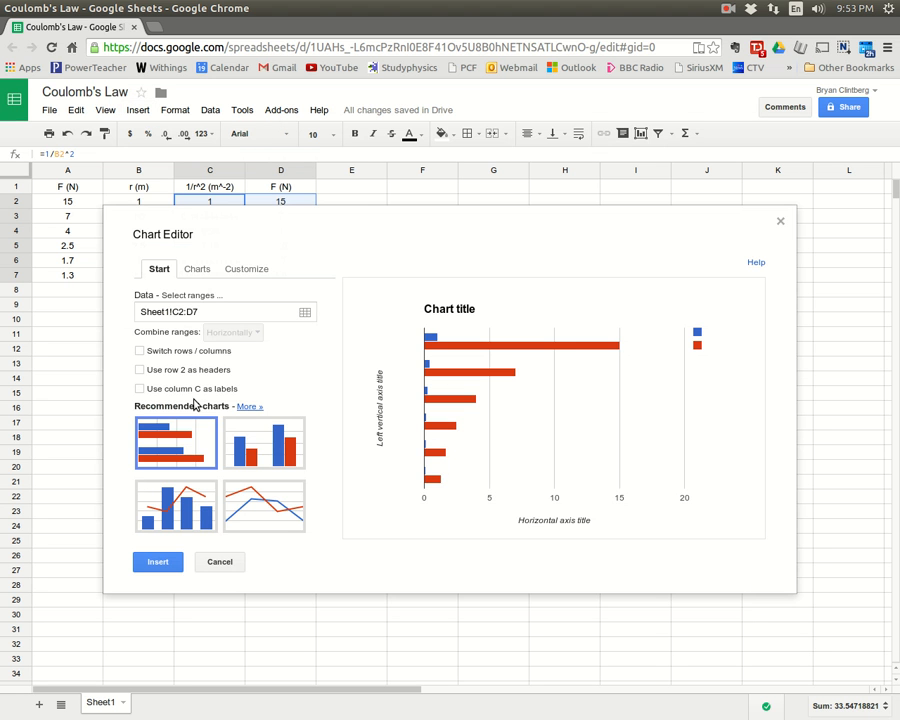
left_click_drag(313, 217, 351, 278)
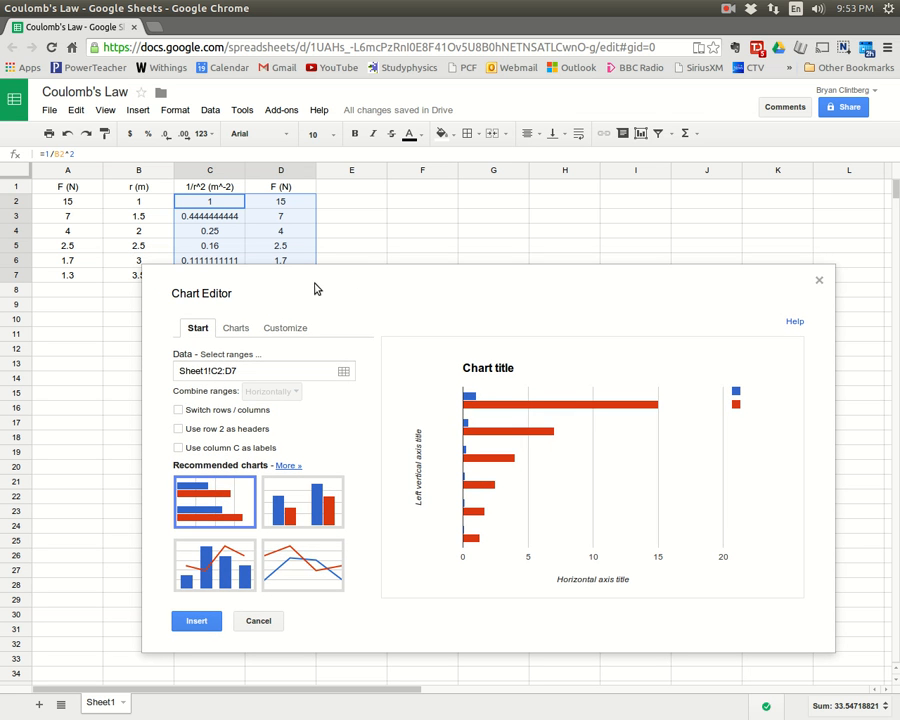
left_click(240, 330)
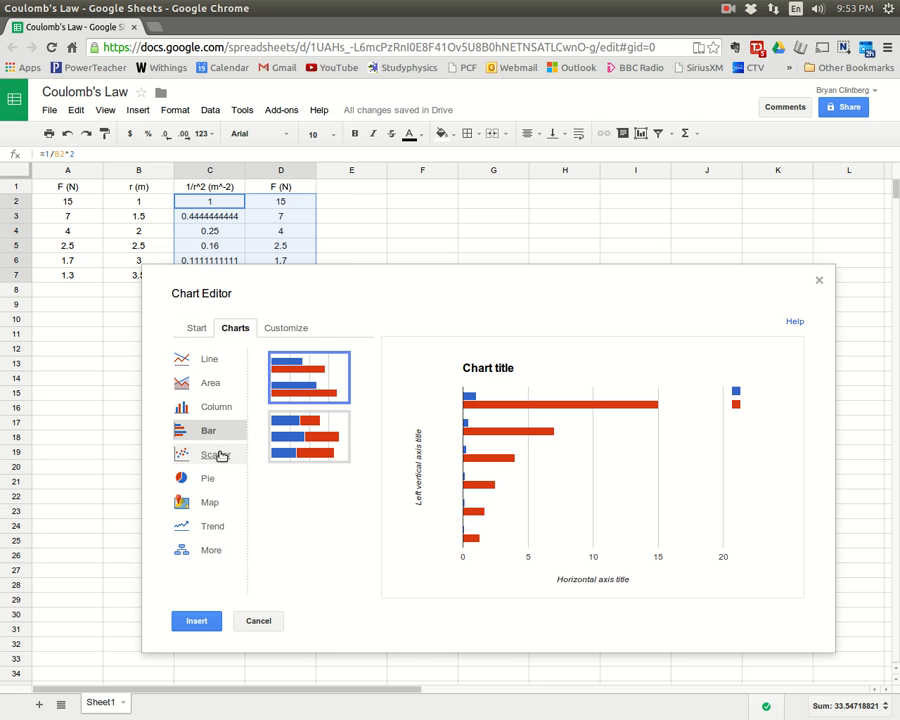
left_click(225, 459)
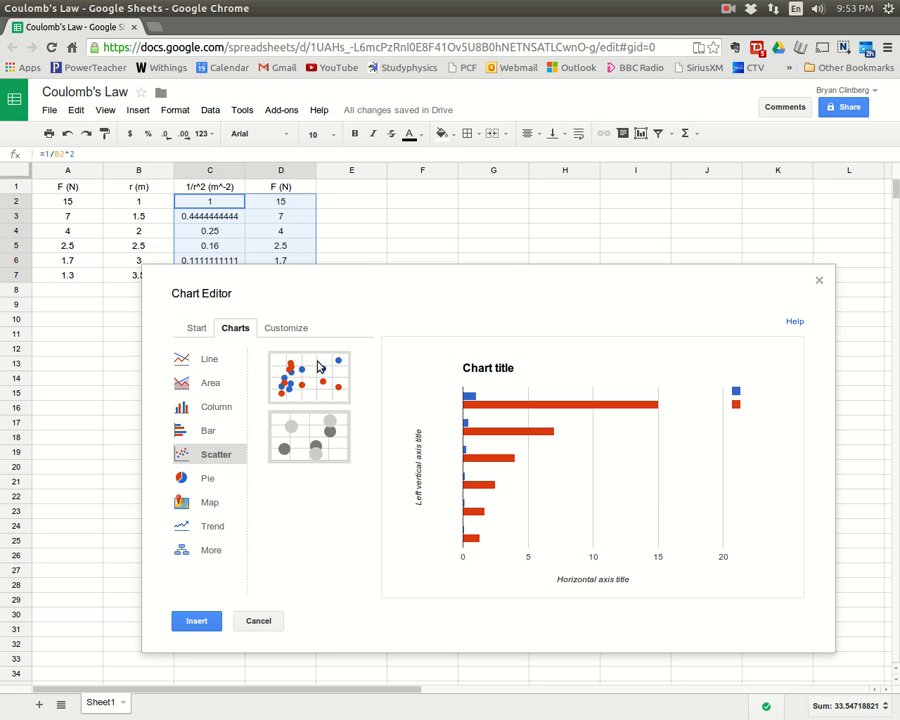
left_click(319, 372)
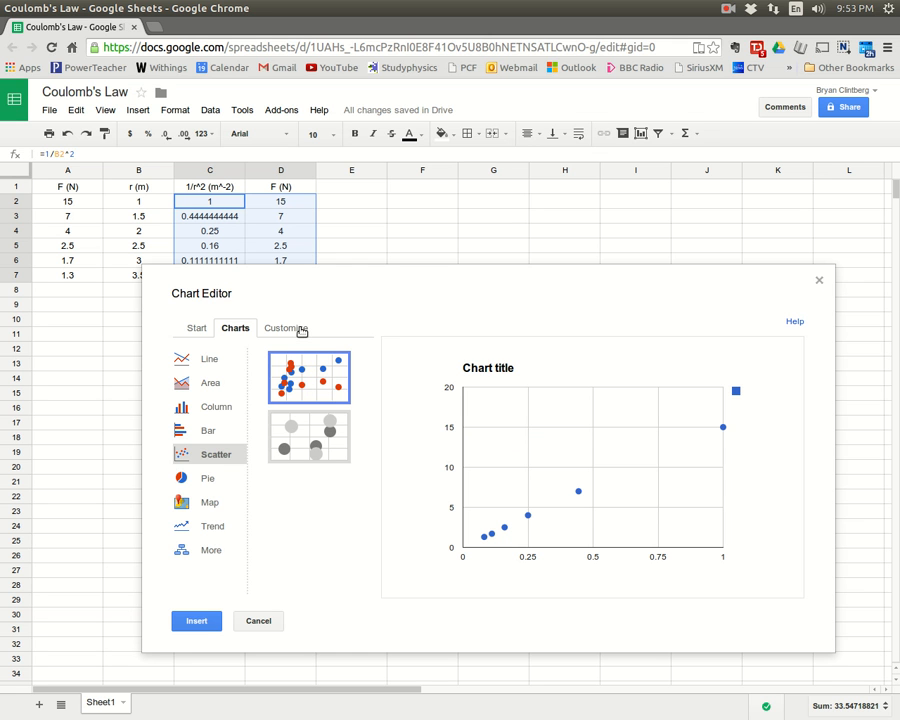
Step: Title the chart "Force as a function of Inverse Squared Distance" and set its legend to None
left_click(301, 331)
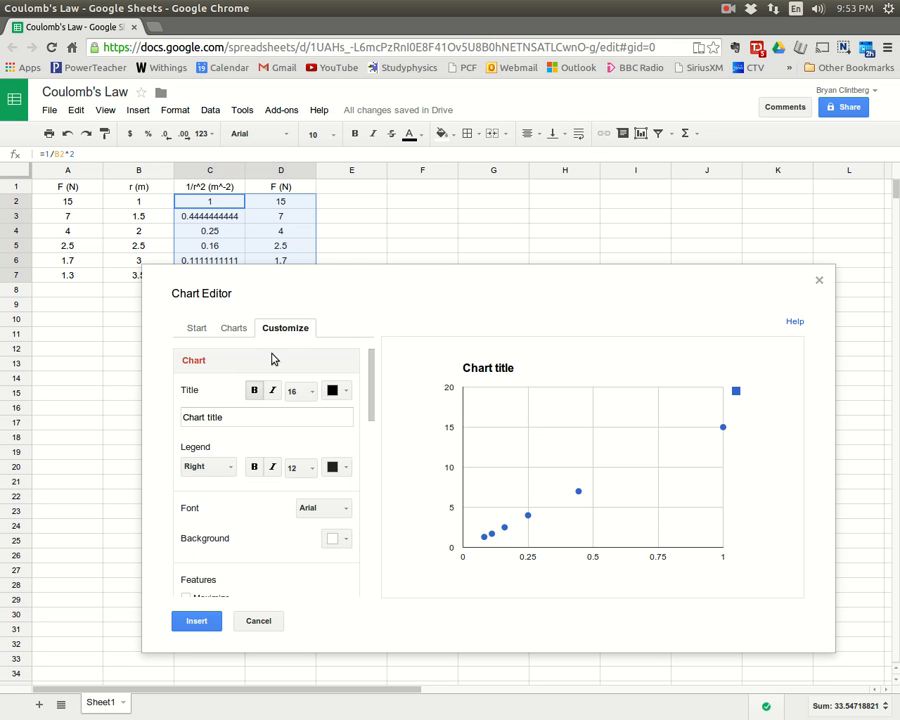
left_click(233, 417)
left_click_drag(233, 417, 180, 417)
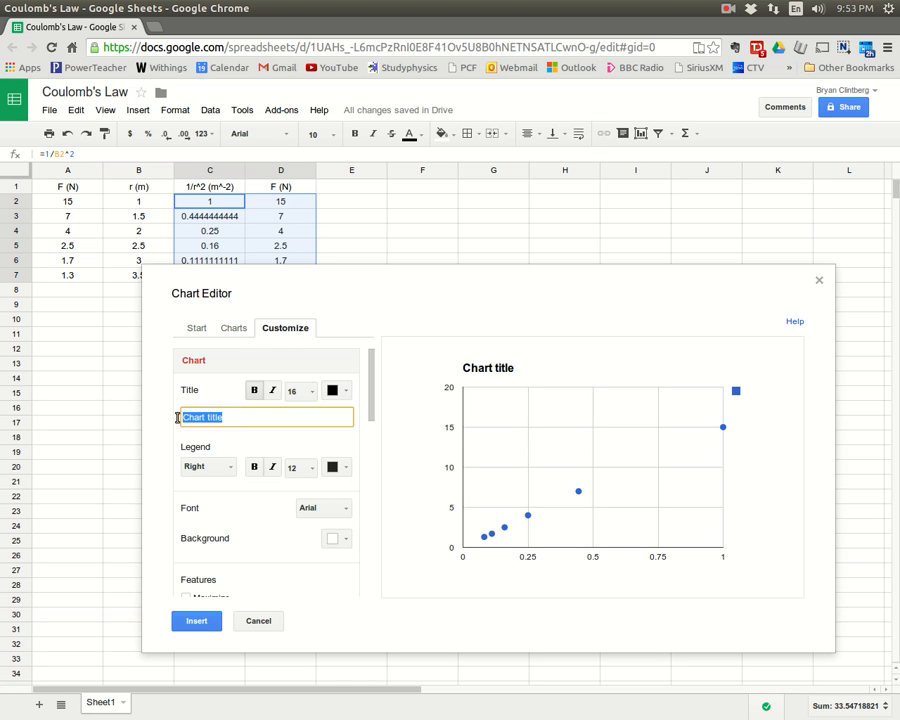
type("Force as a functi")
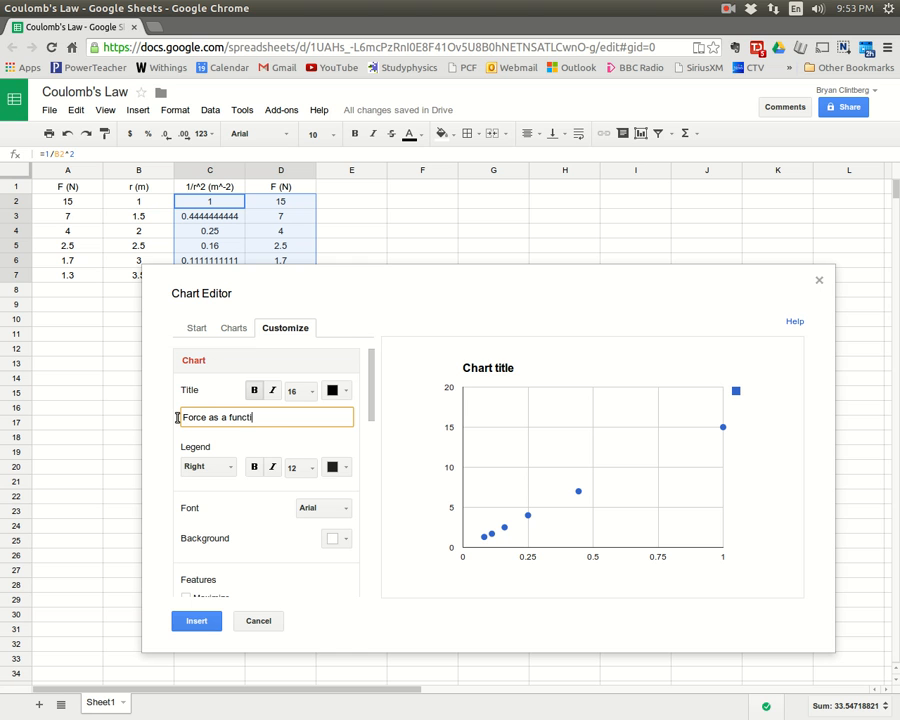
type("on of Inverse Squared Dis")
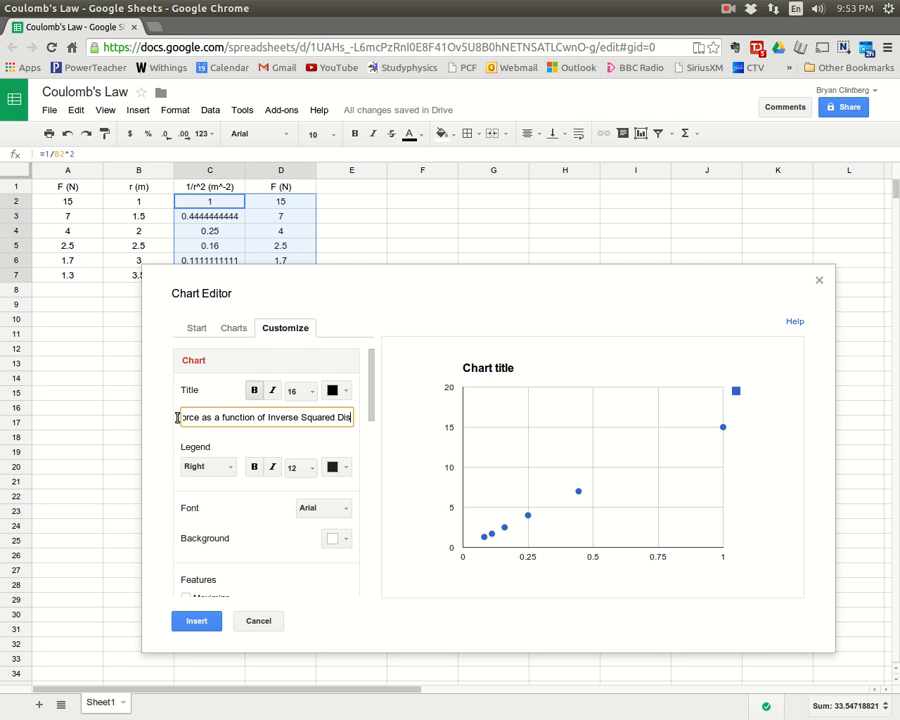
type("tance")
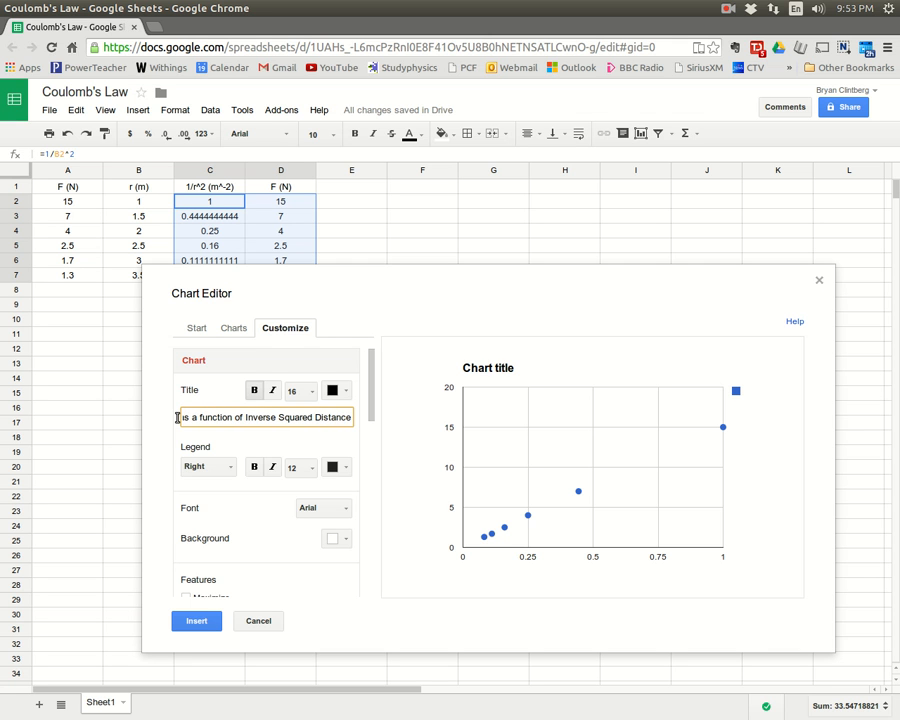
left_click(212, 469)
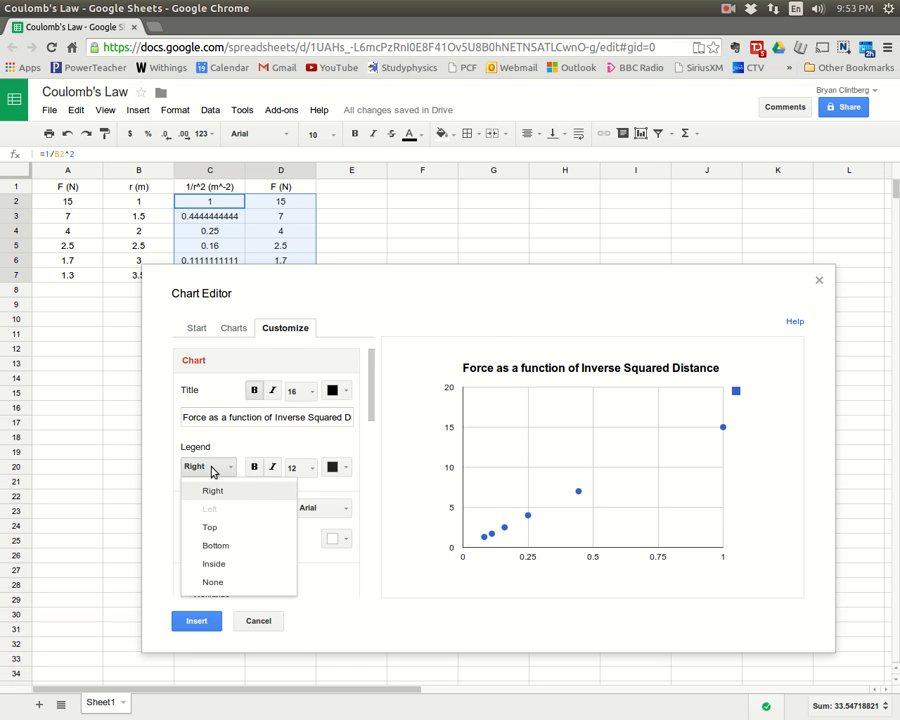
left_click(235, 584)
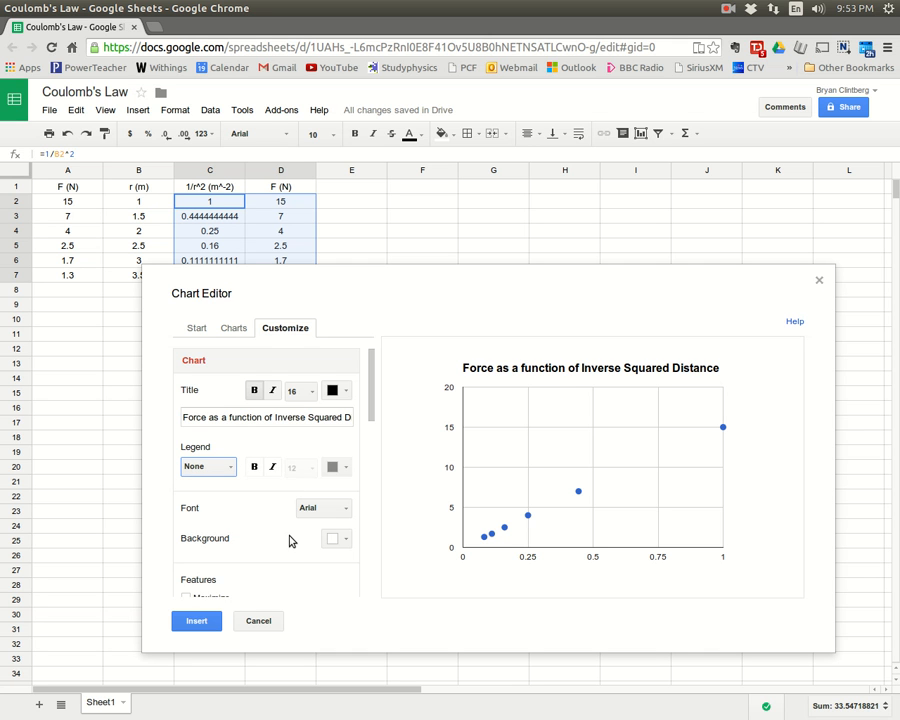
Step: Set the chart's horizontal axis title to "Inverse Squared Distance (m^-2)"
scroll(297, 558, "down", 5)
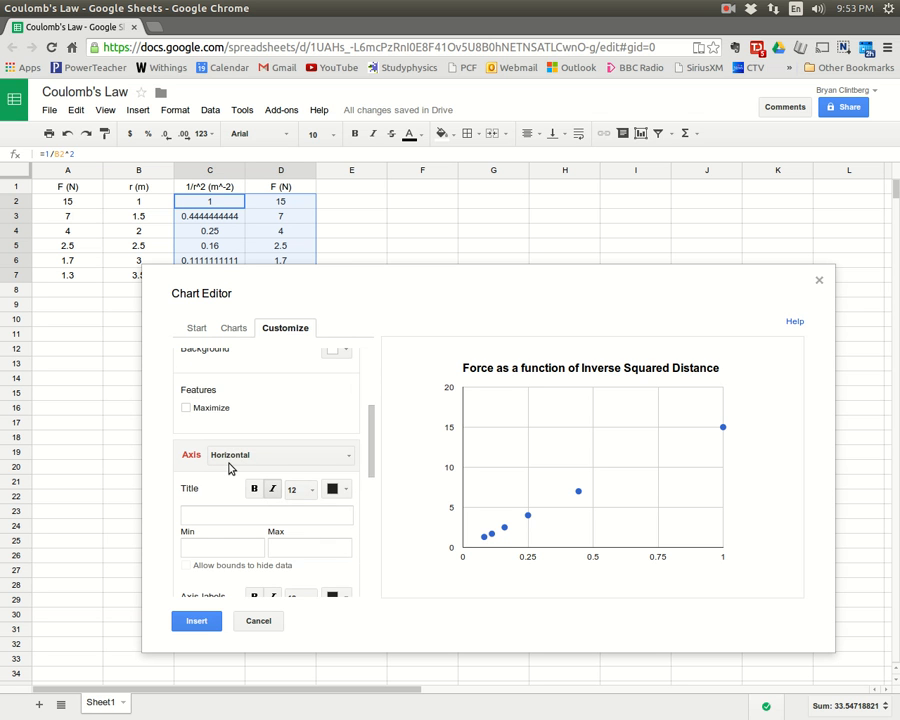
scroll(229, 466, "down", 1)
left_click(229, 474)
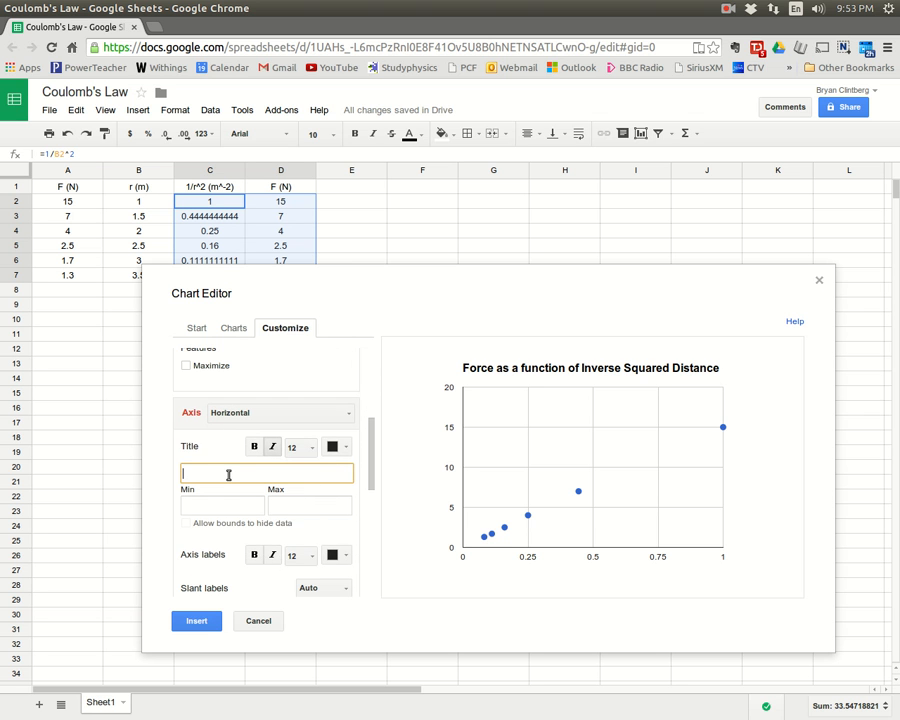
type("Inverse Square d Distan")
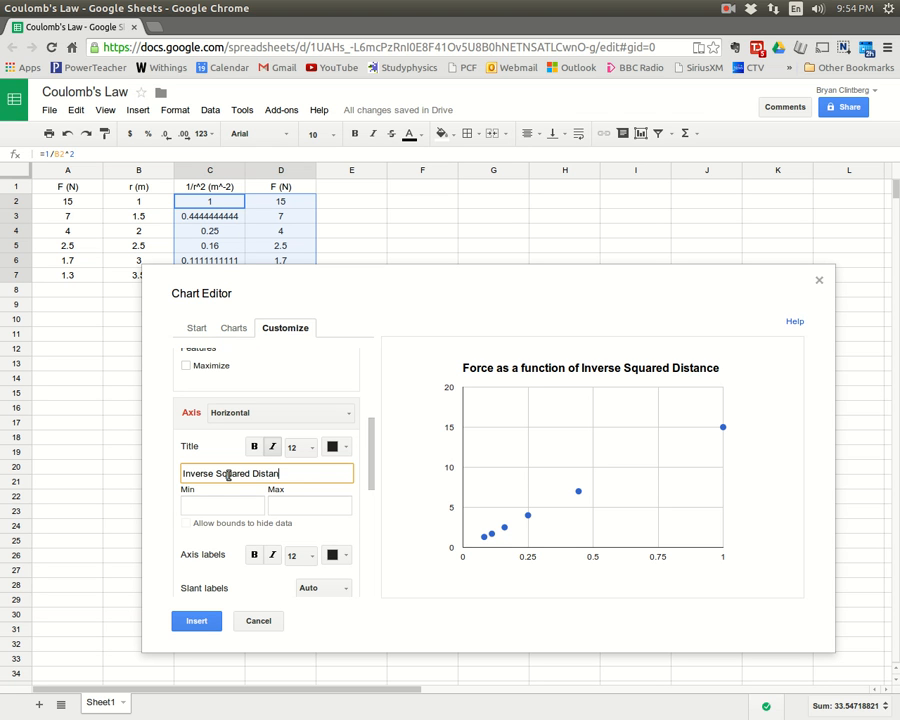
type("ce (m^-2)")
left_click(227, 443)
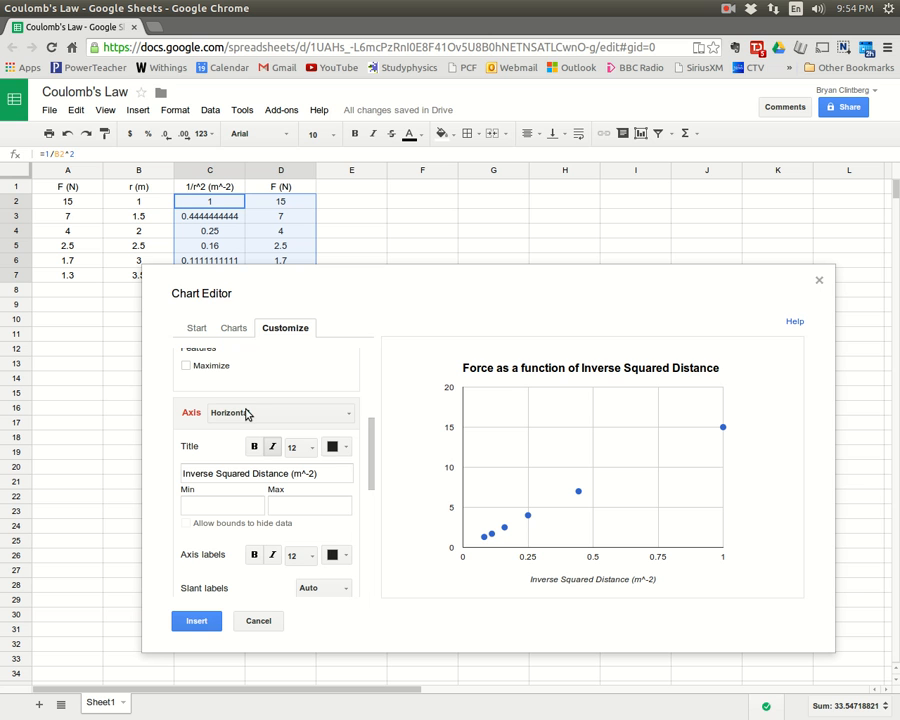
Step: Set the chart's left vertical axis title to "Force (N)"
left_click(247, 413)
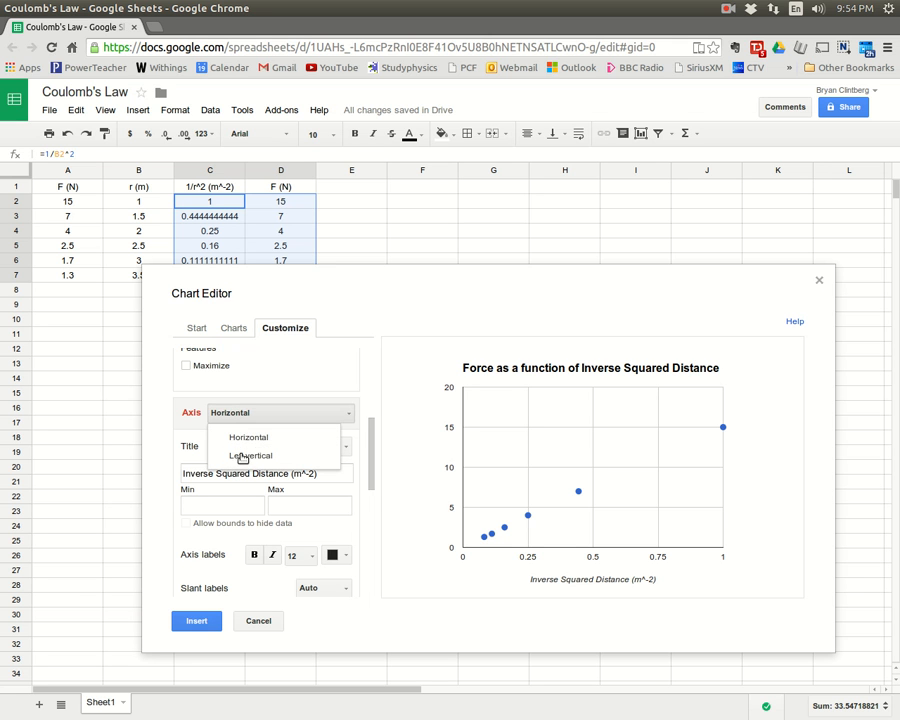
left_click(241, 457)
left_click(228, 472)
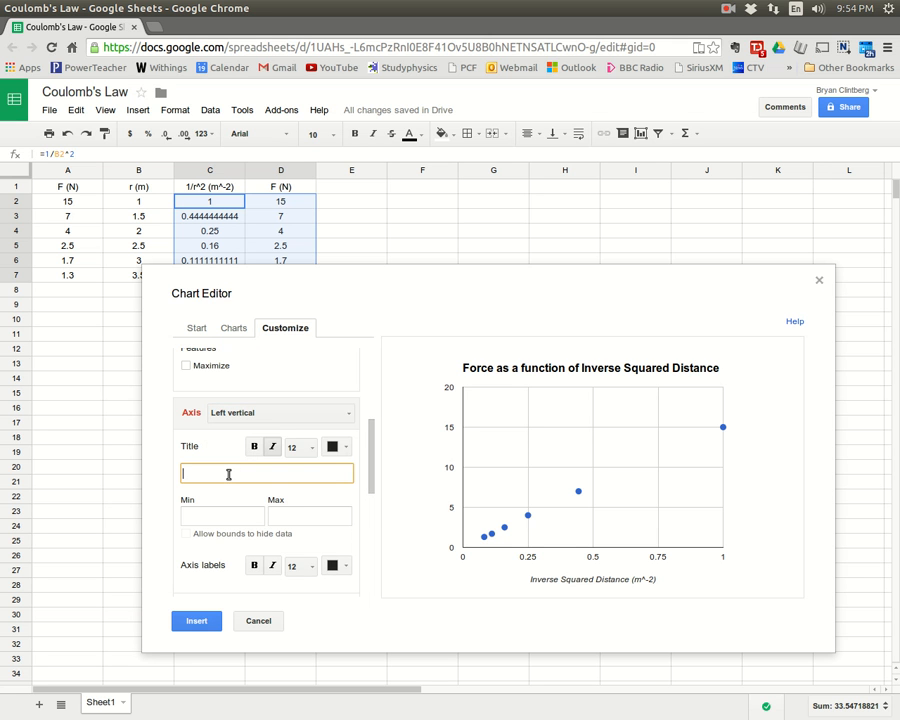
type("Force (N)")
left_click(398, 526)
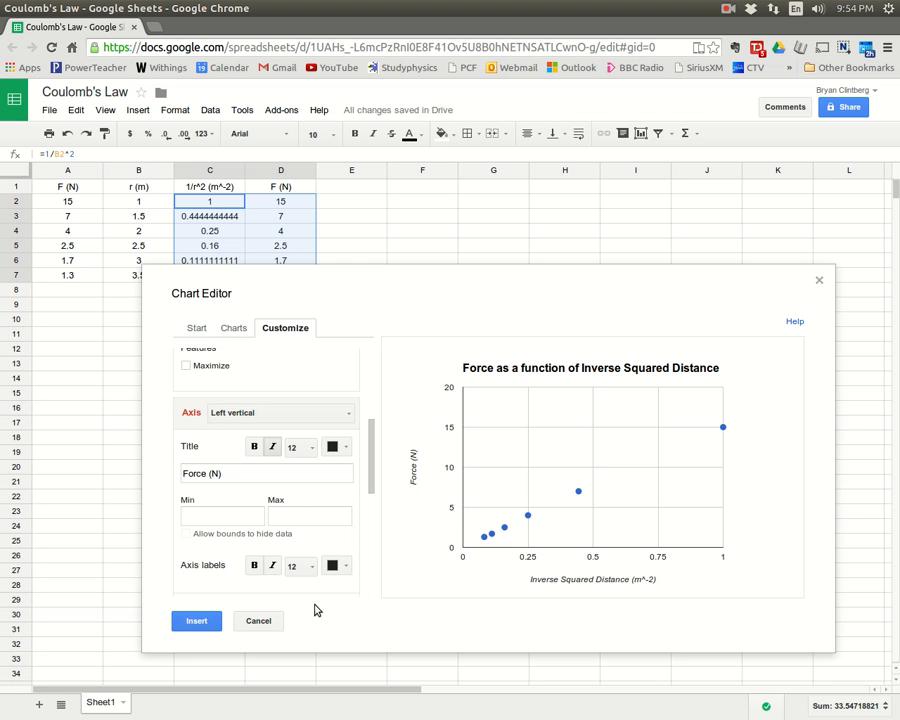
Step: Insert the scatter chart into the sheet and move it clear of the data, over columns F to L
left_click(186, 624)
left_click_drag(414, 187, 561, 229)
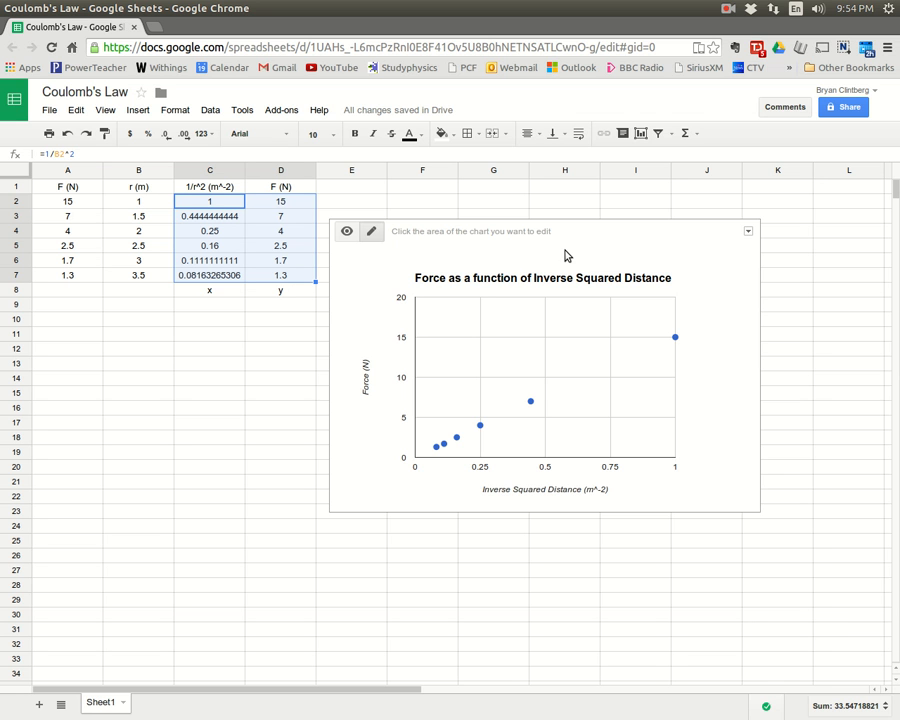
left_click_drag(612, 231, 708, 215)
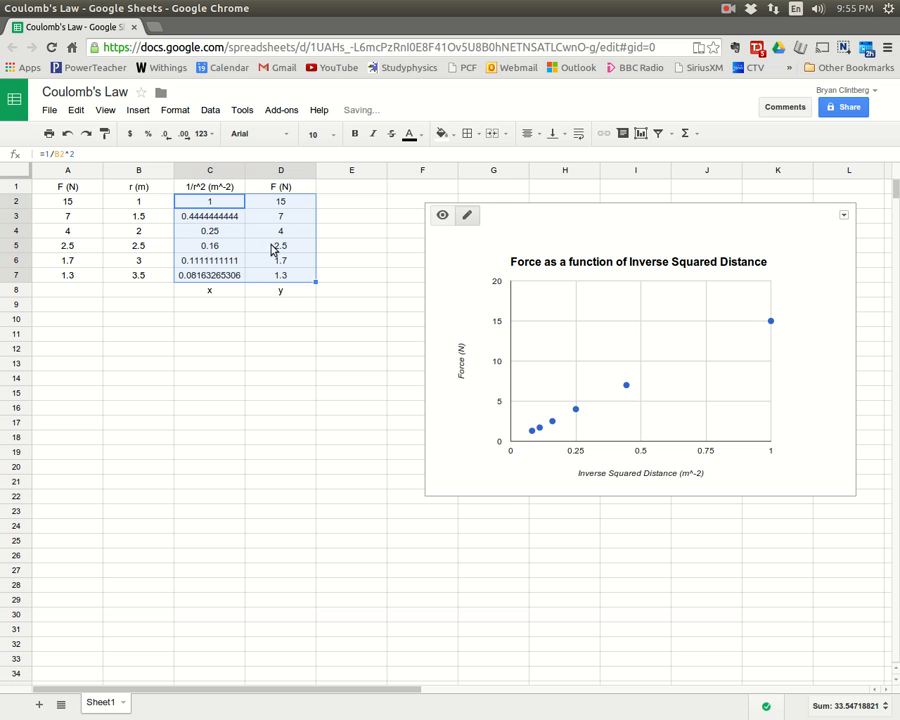
Step: Enter the labels Slope in C10 and Intercept in C11 below the data
left_click(235, 329)
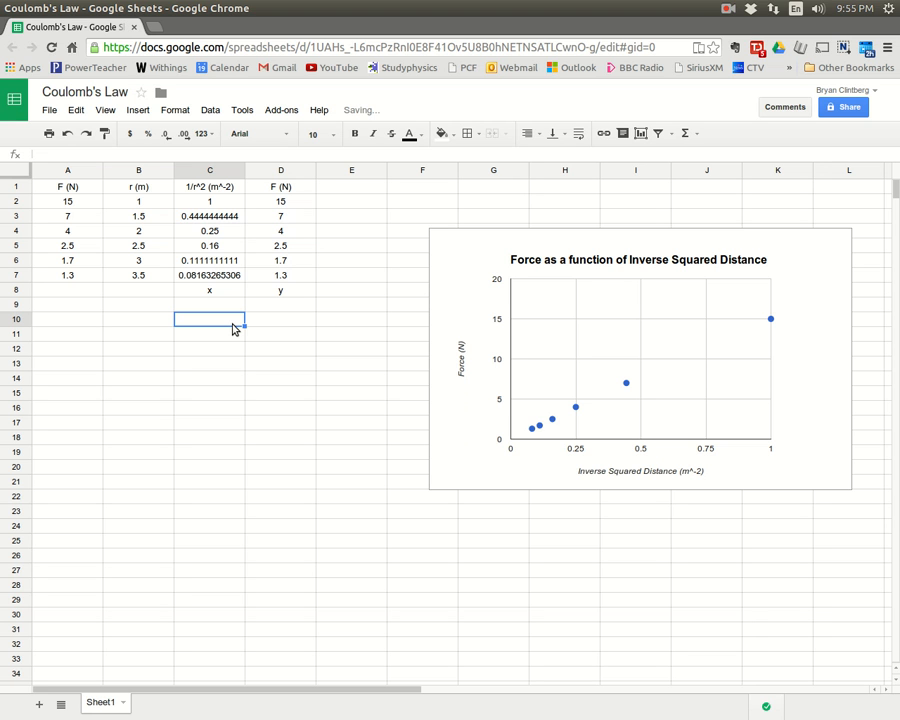
type("Slope")
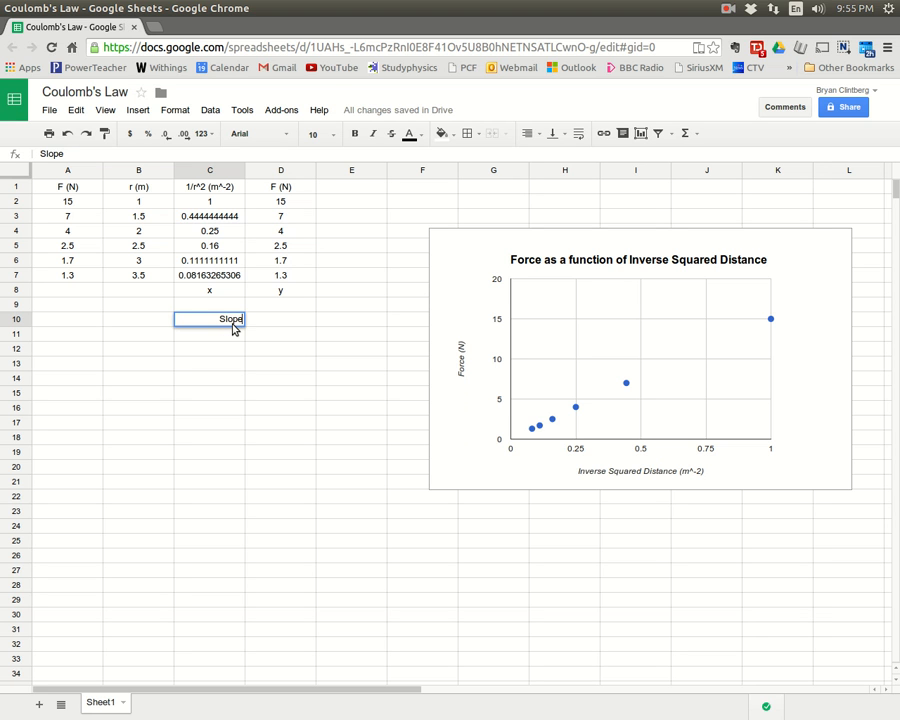
key("Return")
type("Intercept")
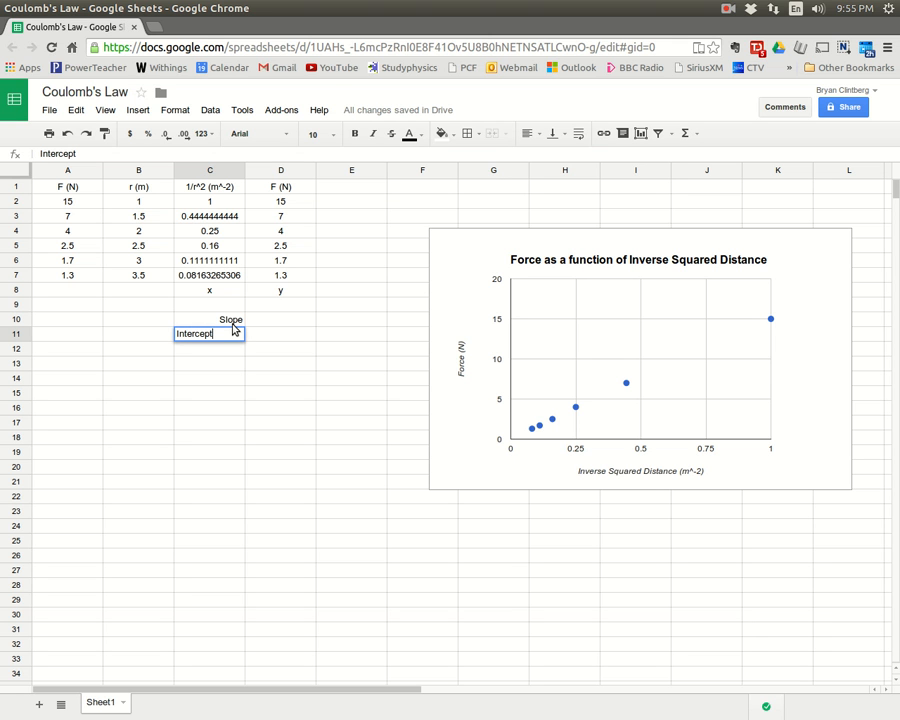
key("Return")
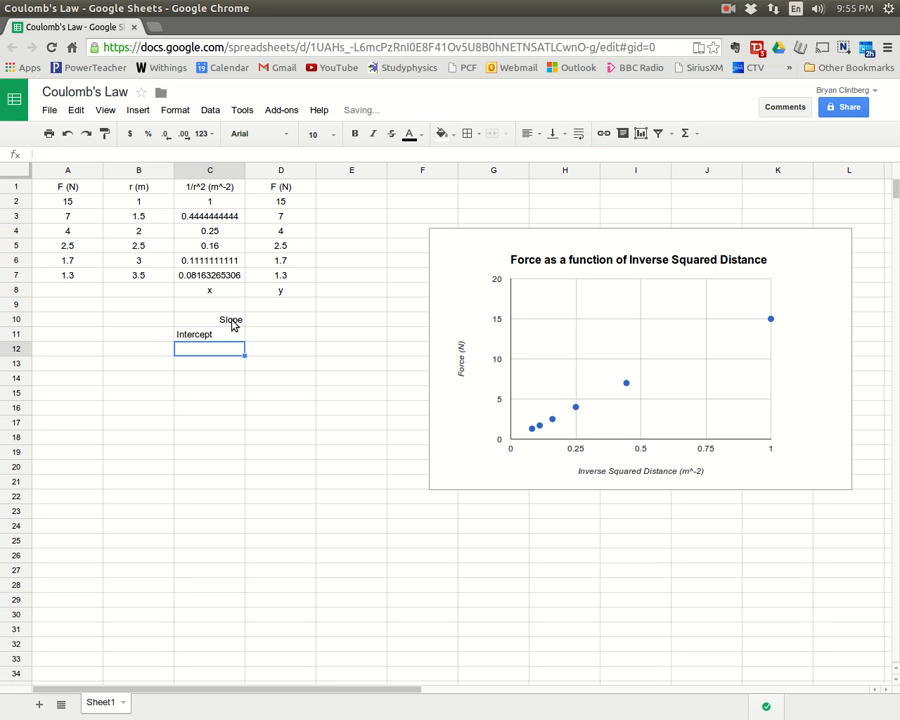
Step: Right-align the Slope and Intercept labels in C10:C11
left_click_drag(232, 325, 235, 337)
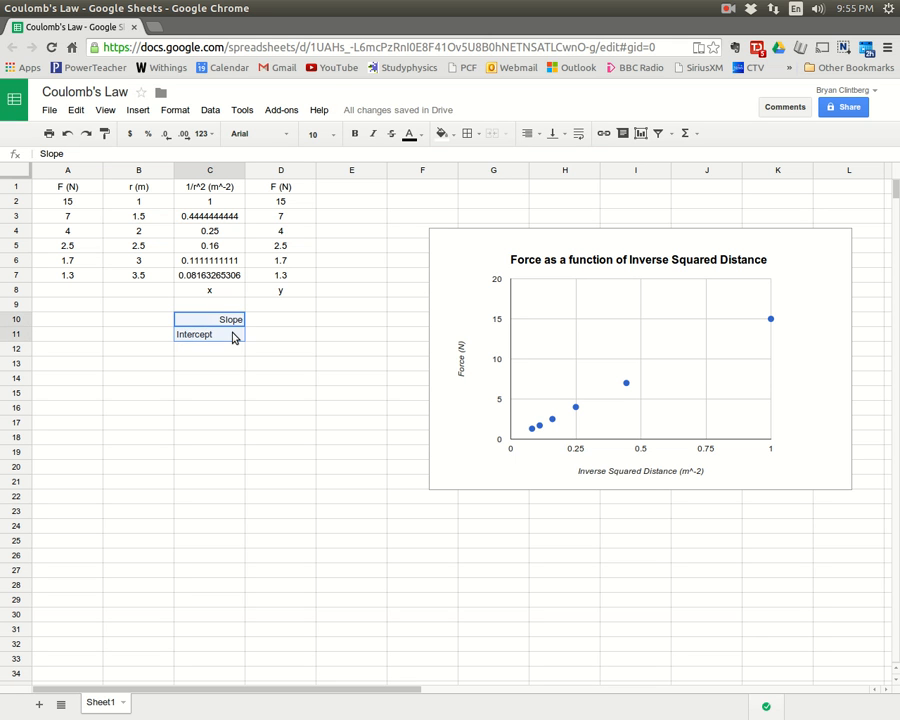
left_click(530, 138)
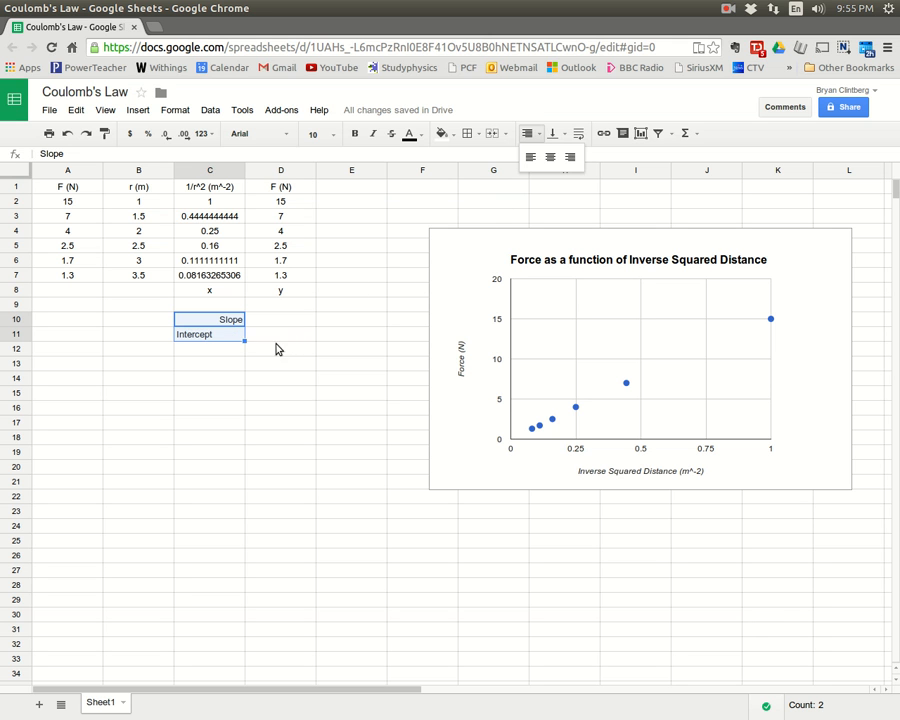
left_click(571, 156)
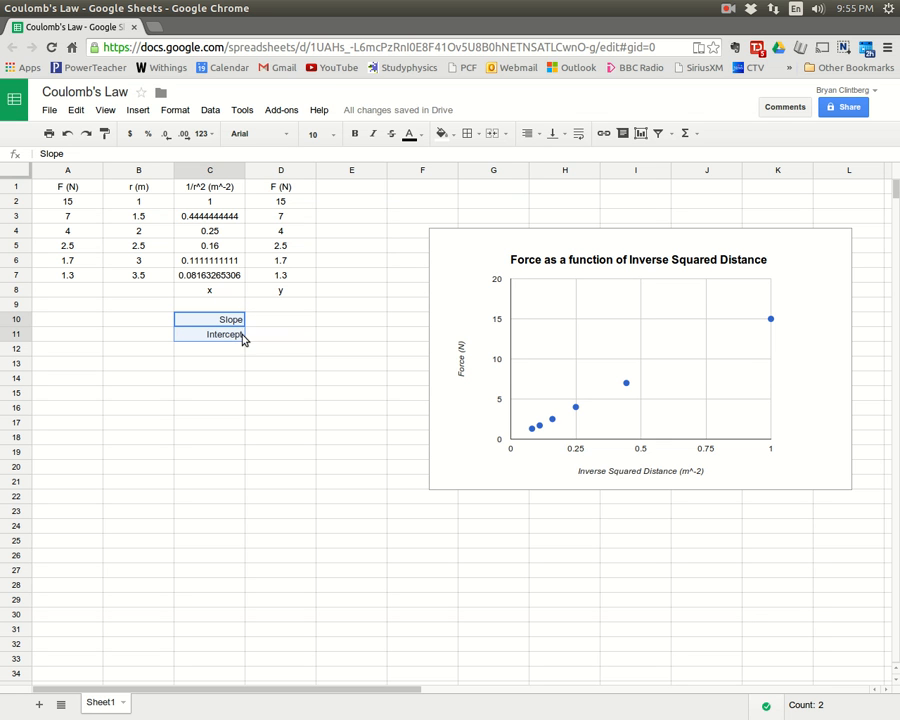
left_click_drag(72, 187, 275, 283)
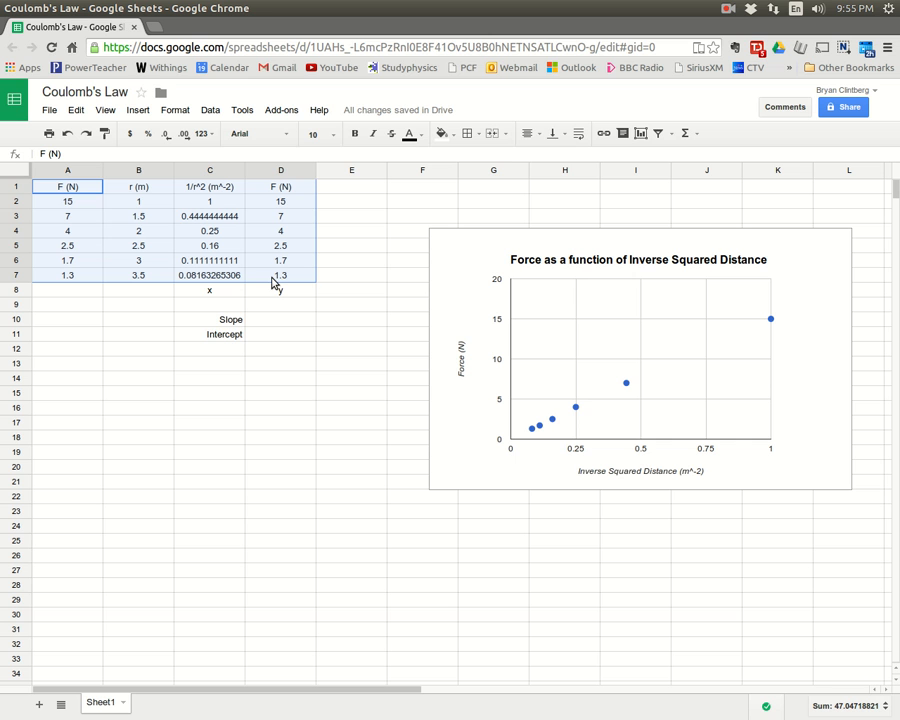
left_click(527, 134)
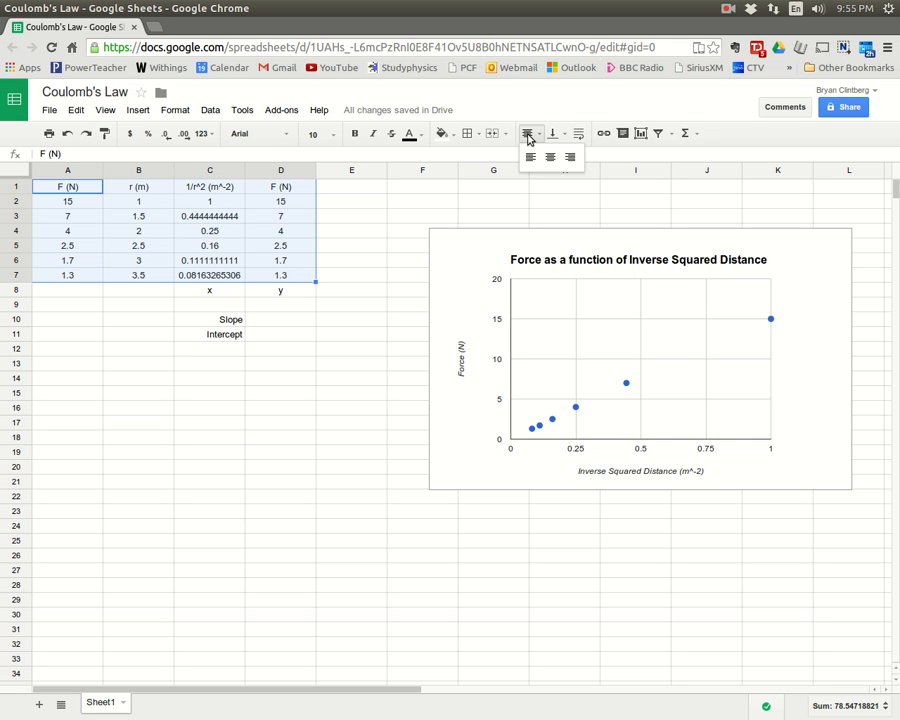
left_click(380, 246)
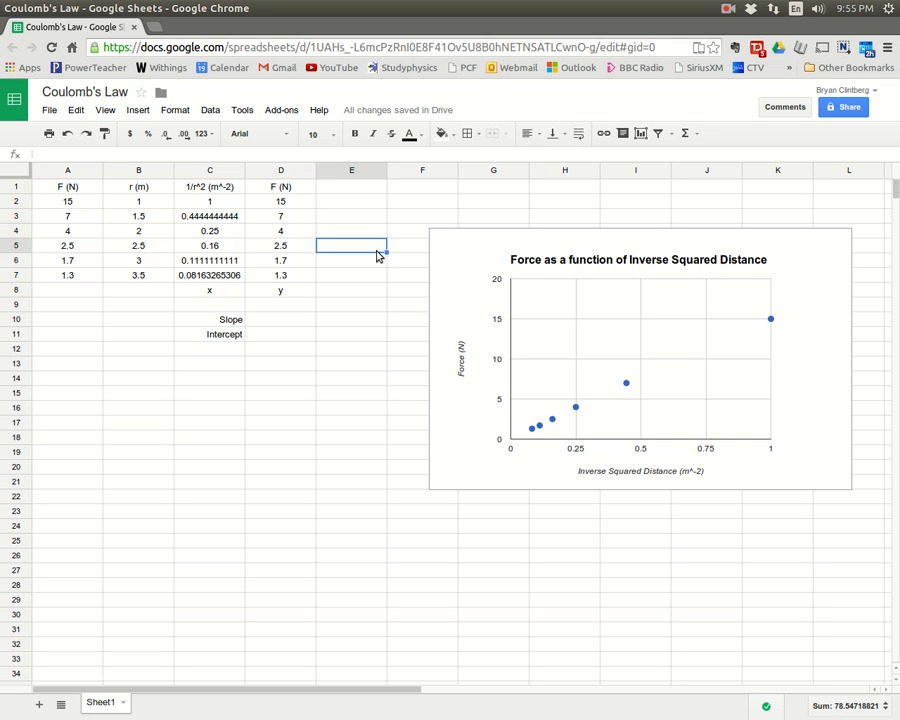
Step: Calculate the slope in D10 with =slope(D2:D7,C2:C7), using force as y and inverse squared distance as x
left_click(279, 322)
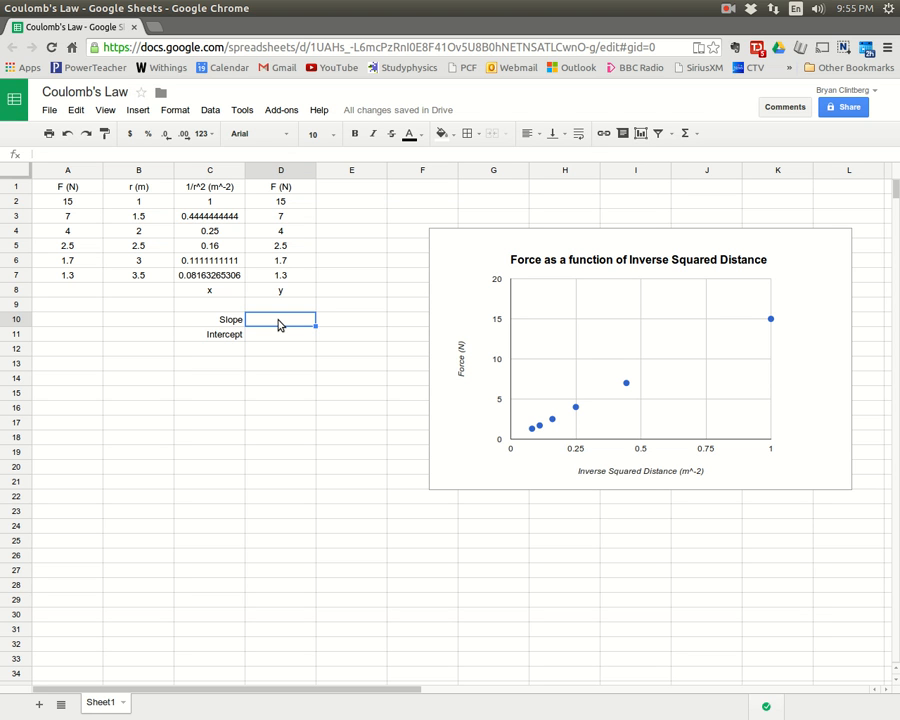
type("=slope")
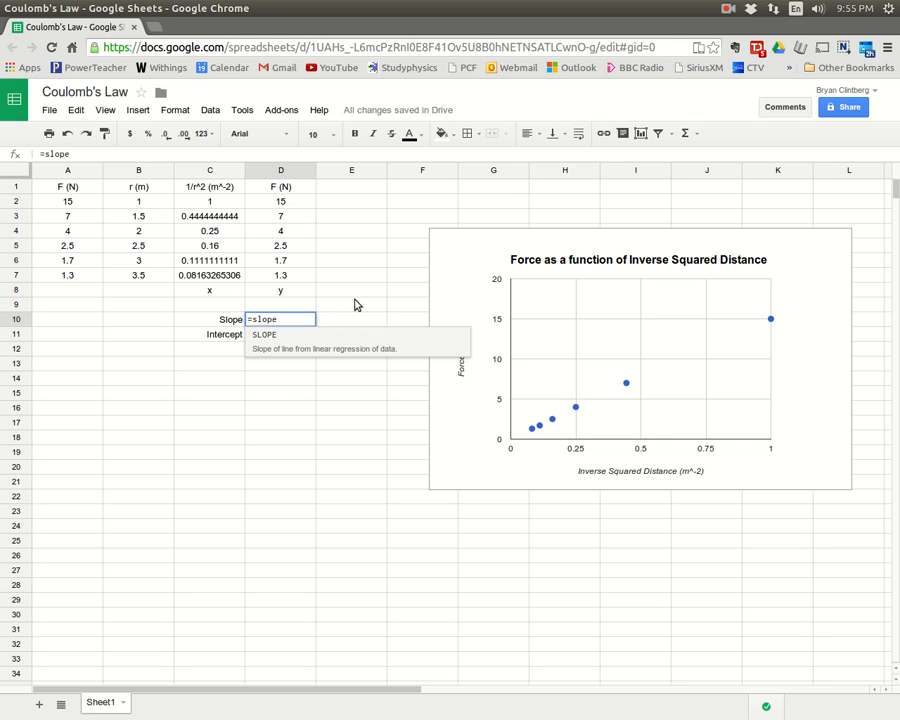
type("(")
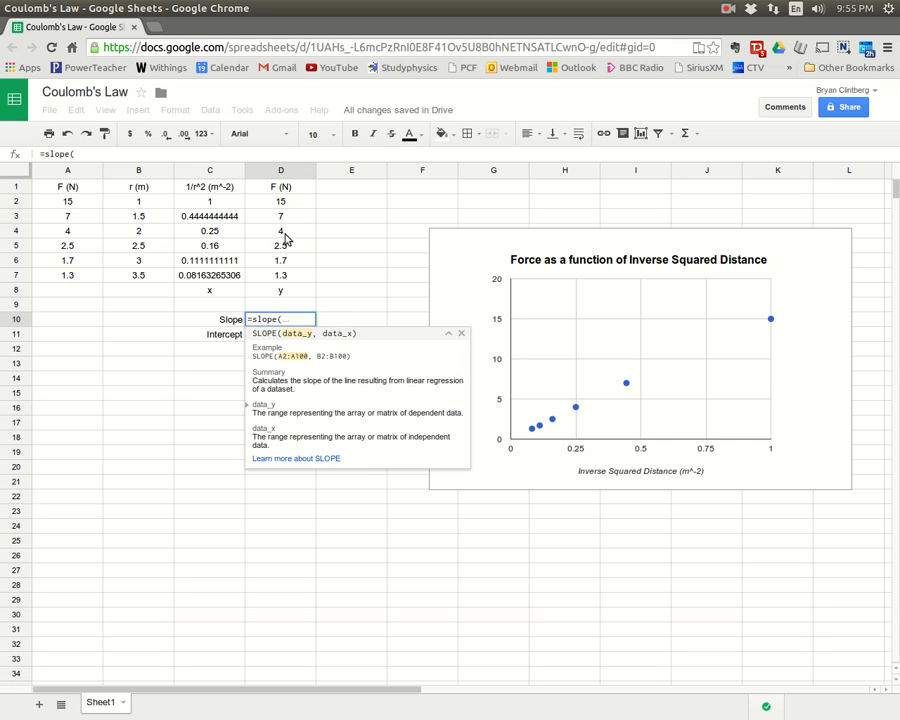
left_click_drag(285, 203, 289, 277)
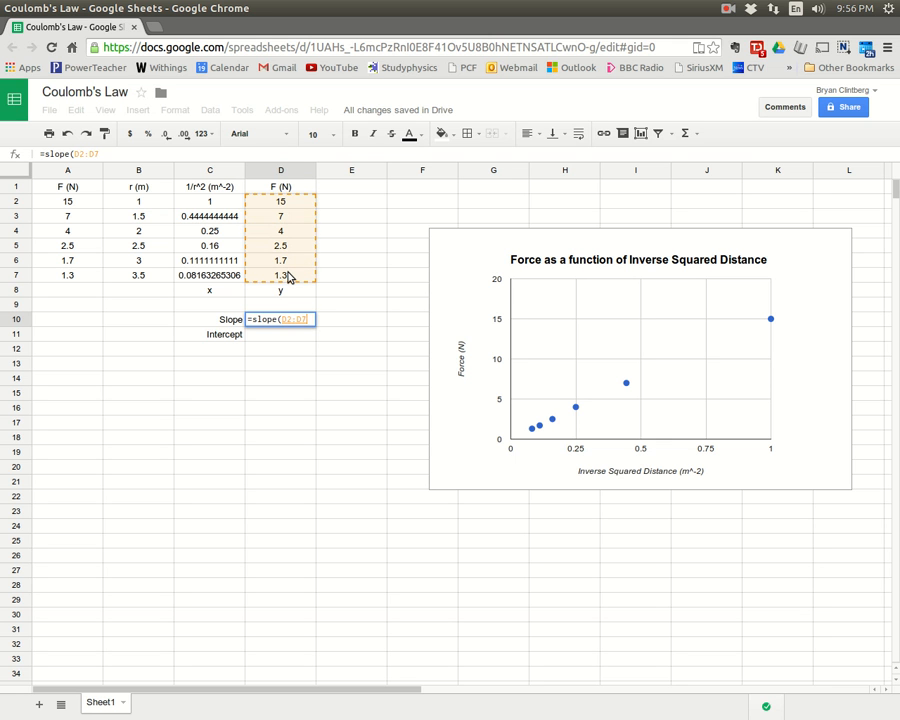
type(",")
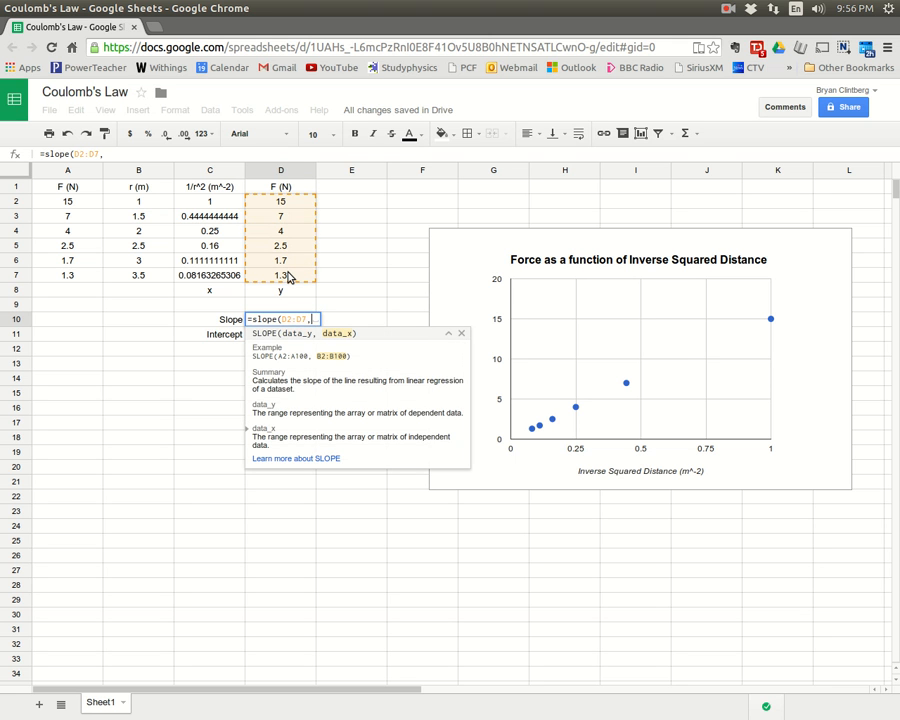
left_click_drag(220, 199, 213, 281)
type(")")
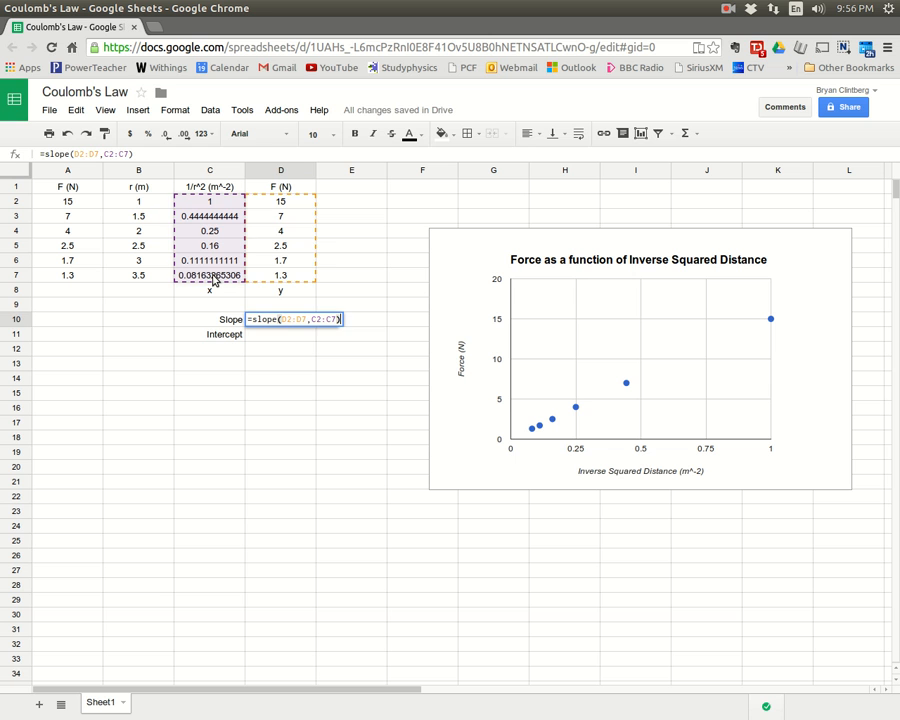
key("Return")
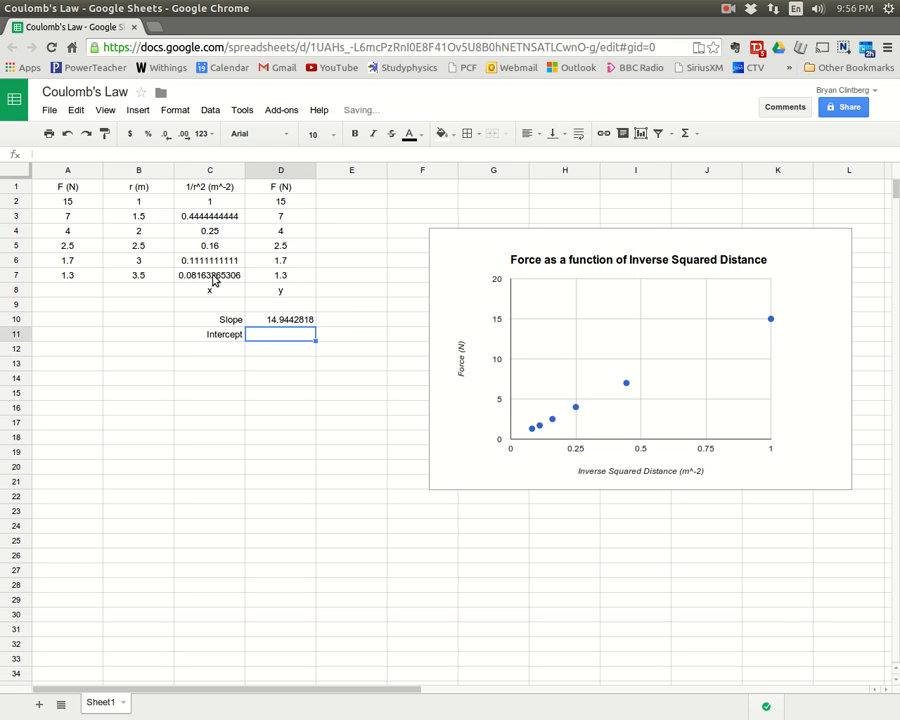
left_click(271, 322)
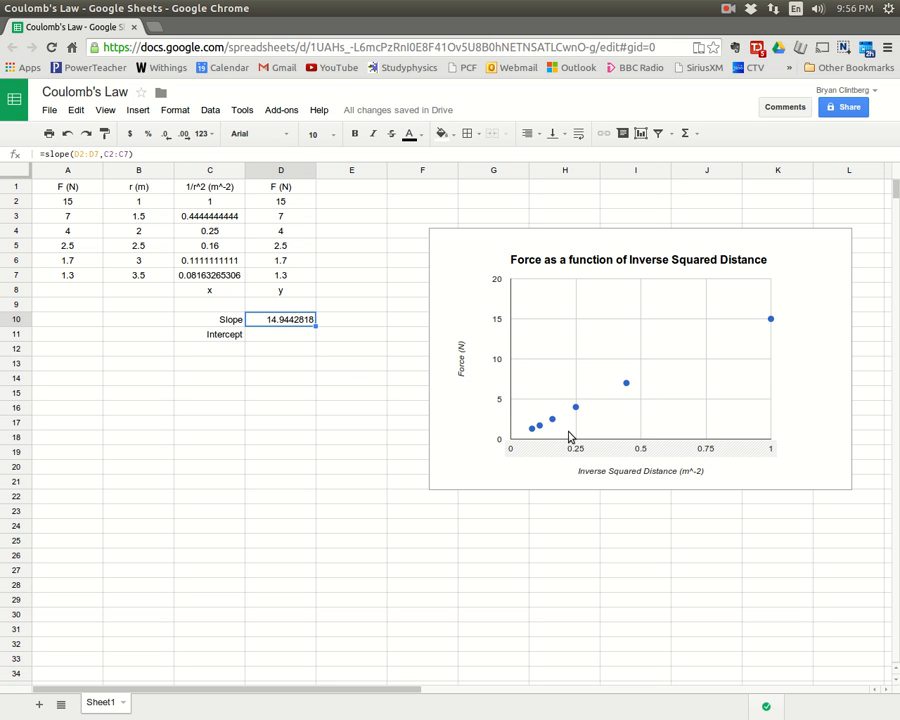
Step: Change the Intercept label in C11 to "y Intercept"
left_click(269, 339)
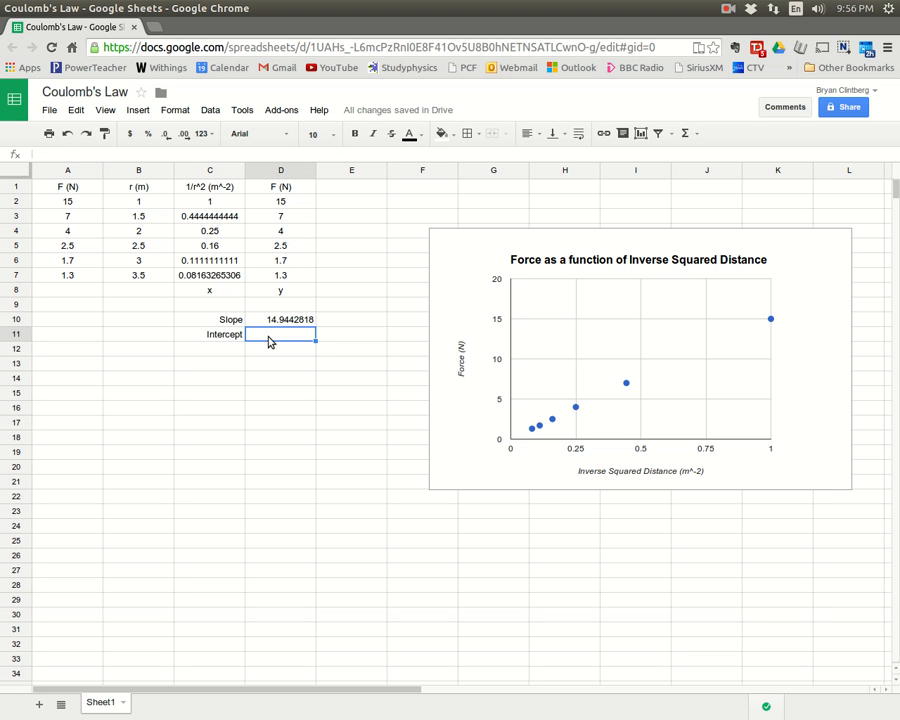
key("Left")
left_click(56, 153)
key("Left")
type("Y")
key("BackSpace")
key("BackSpace")
type("y")
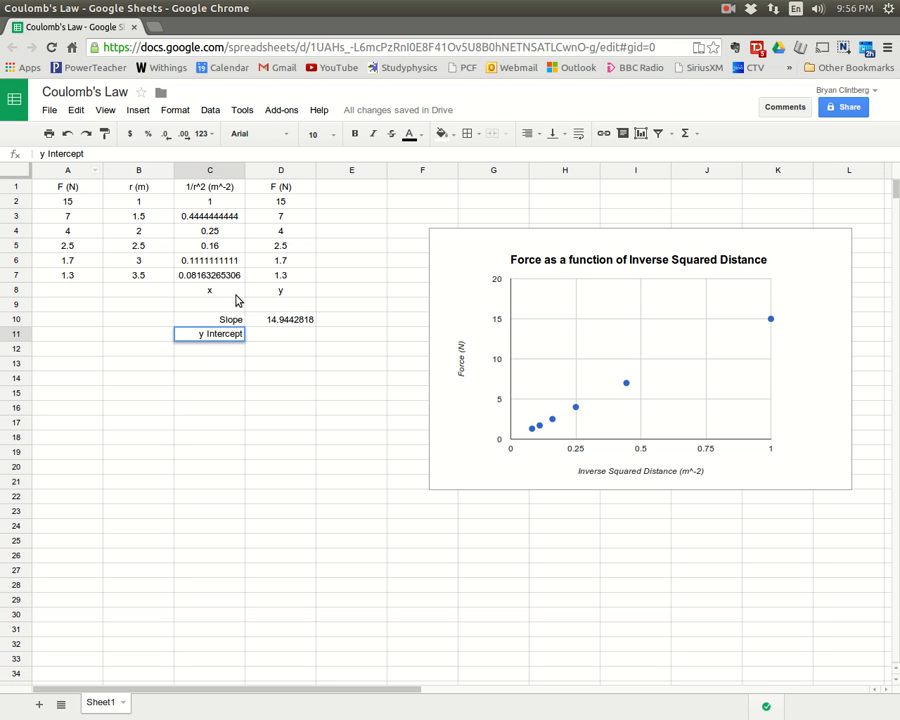
Step: Calculate the y intercept in D11 with =intercept(D2:D7,C2:C7)
left_click(267, 338)
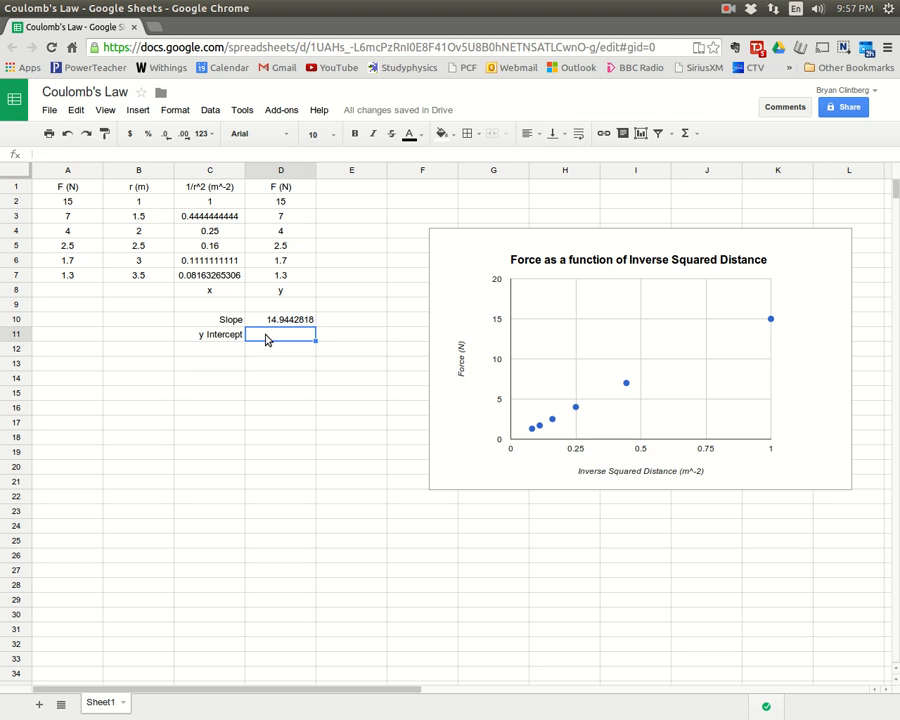
type("=")
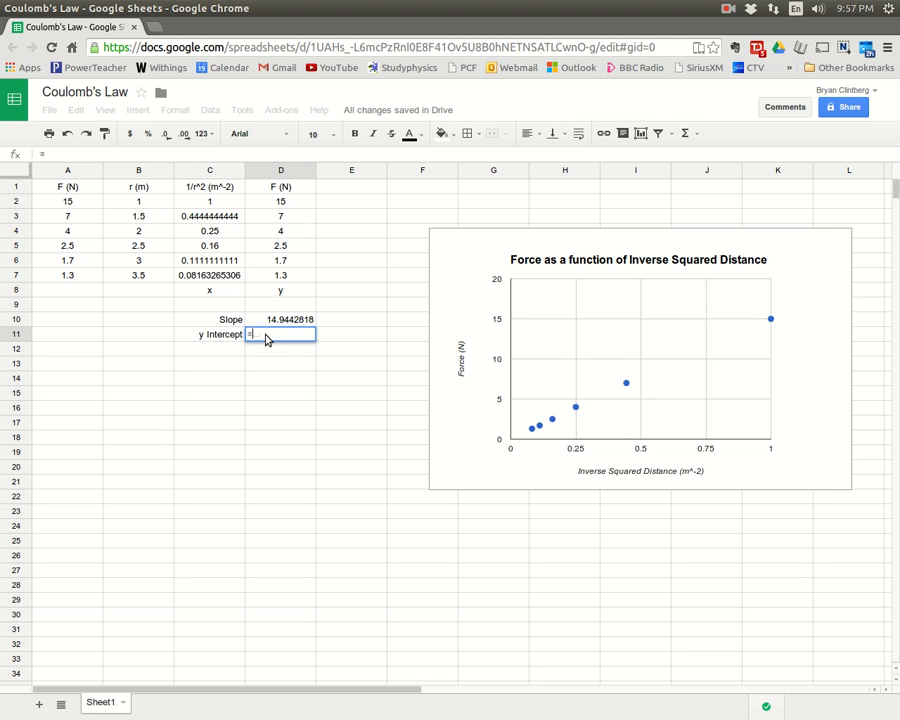
type("intercept")
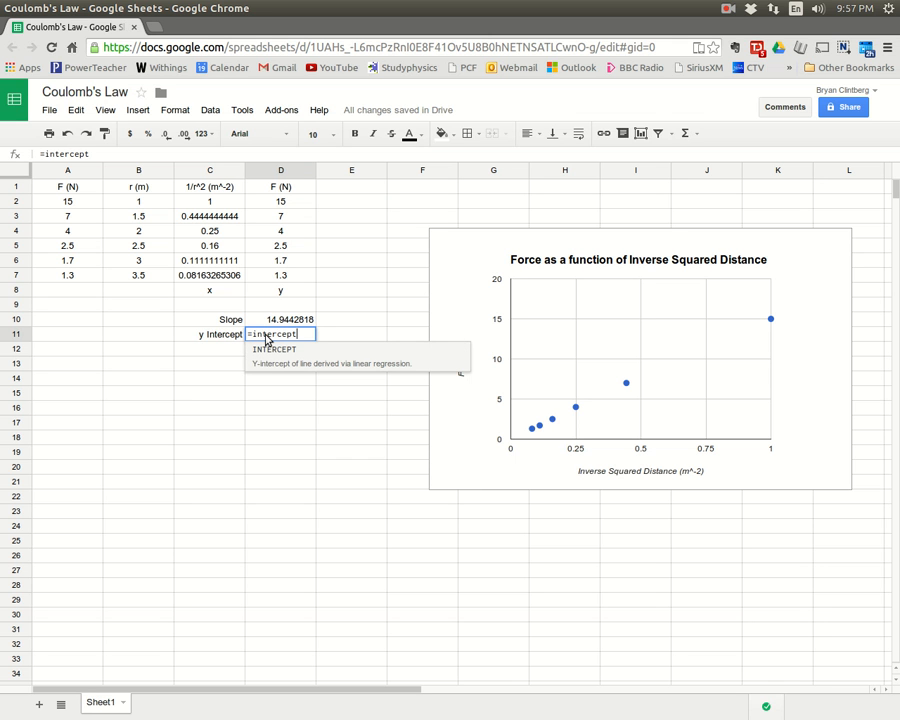
type("(")
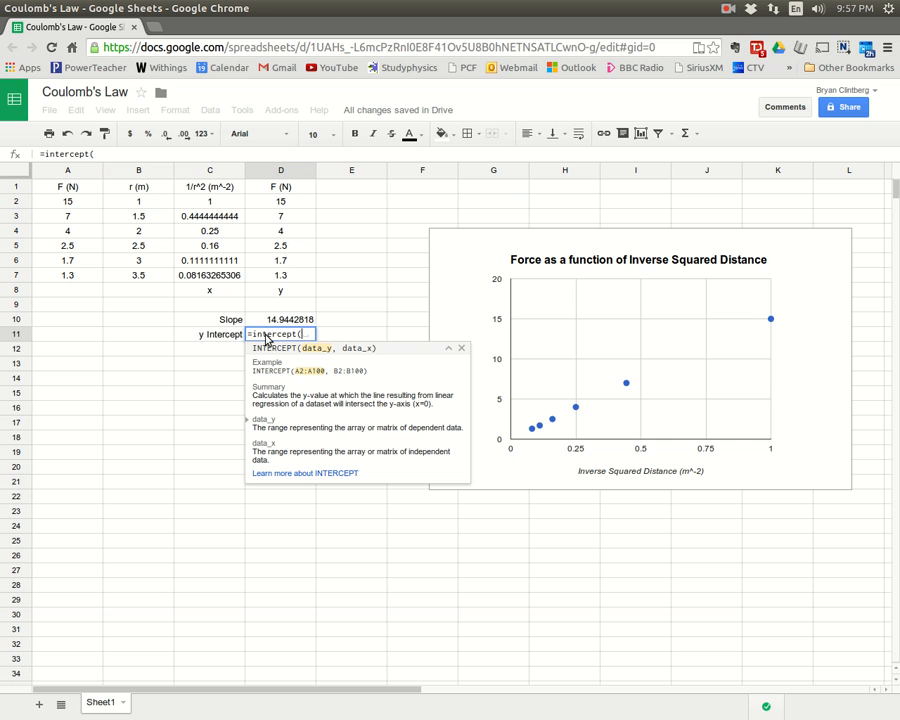
left_click(267, 203)
left_click_drag(267, 203, 270, 279)
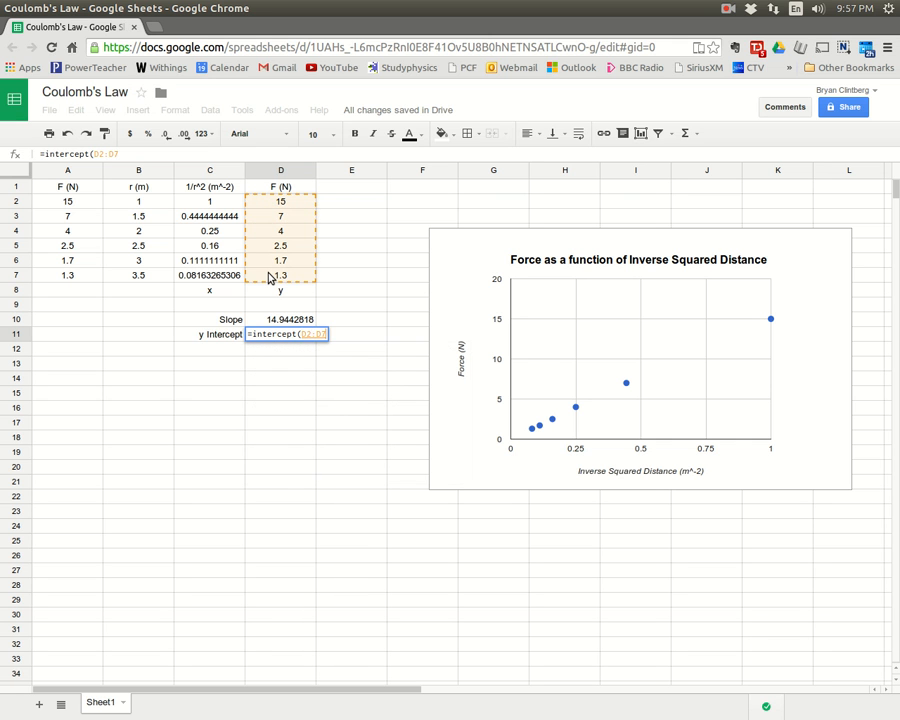
type(",")
left_click_drag(221, 203, 223, 279)
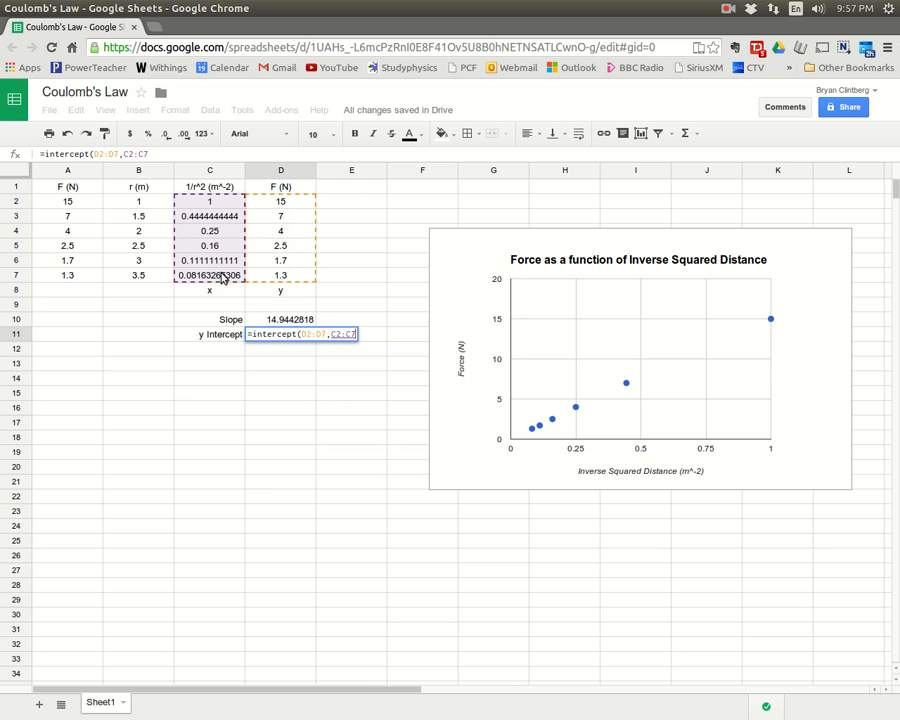
key("Return")
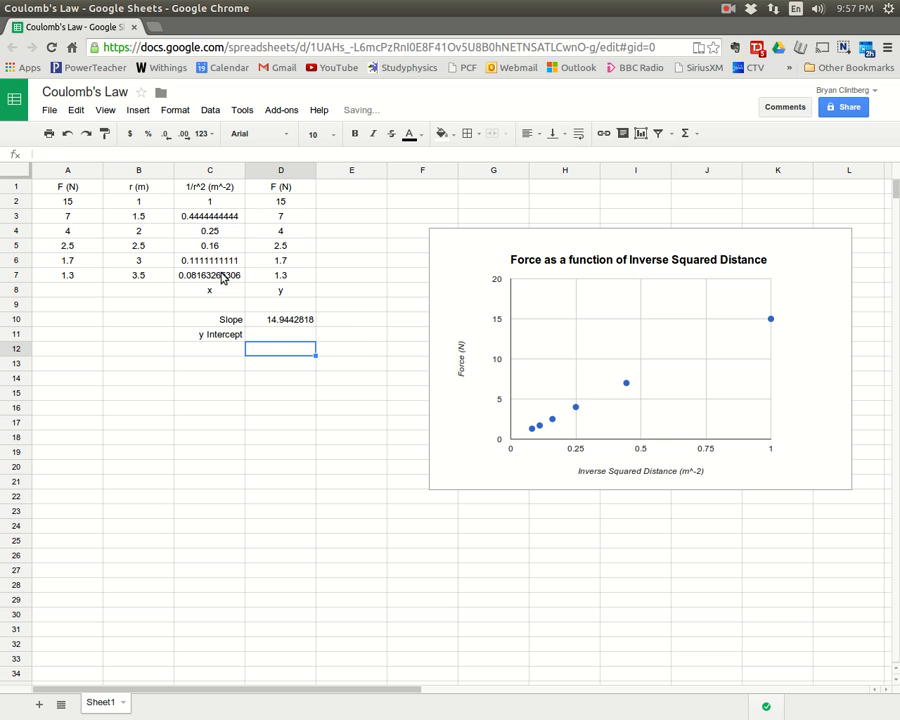
left_click(290, 336)
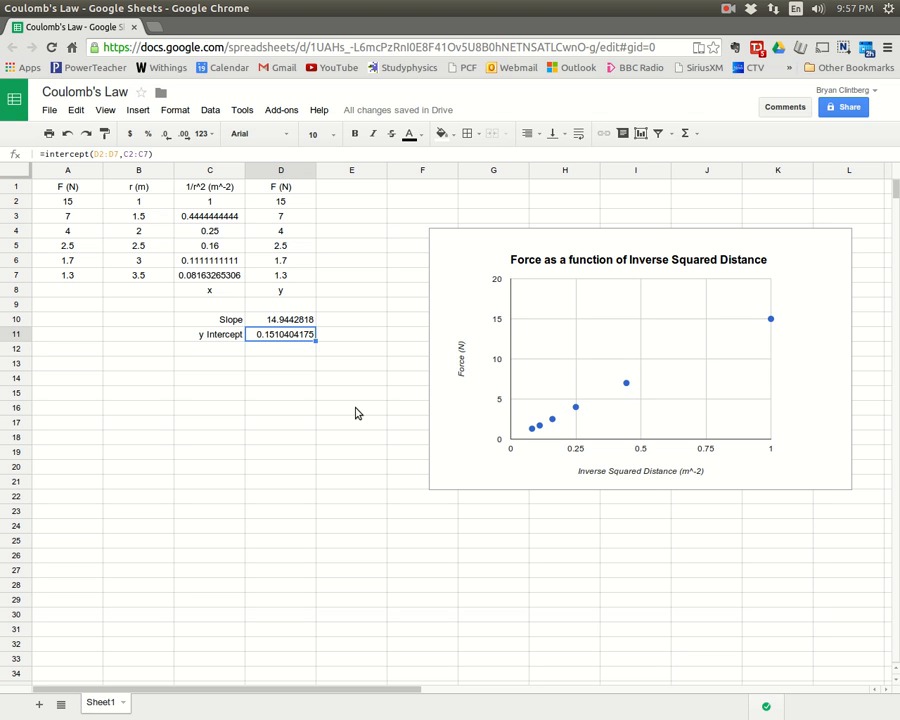
Step: Apply all borders to the cells in A1:D11
left_click(89, 191)
left_click_drag(89, 191, 267, 340)
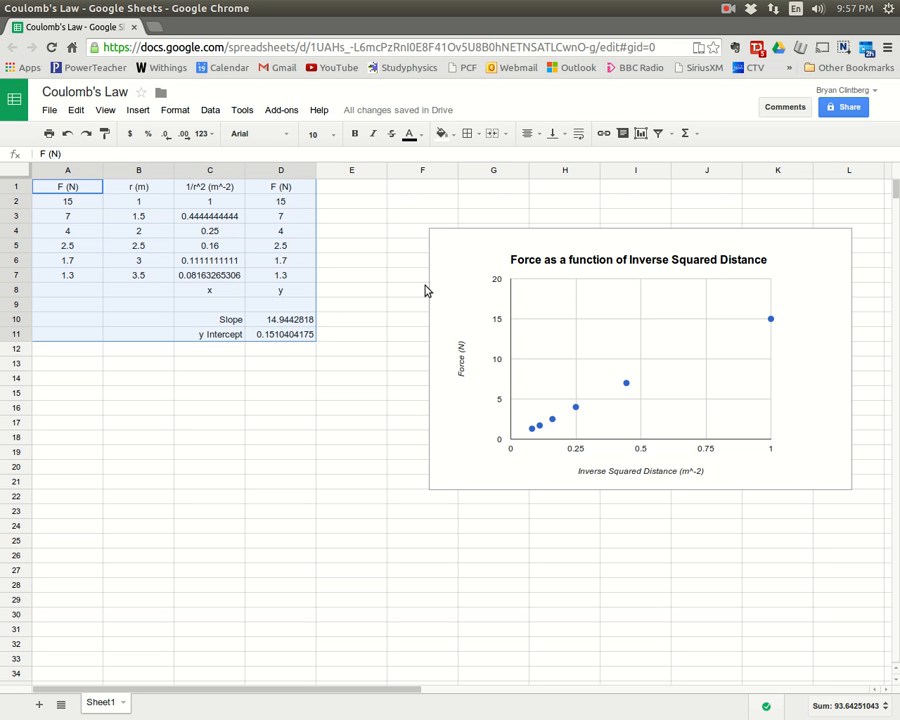
left_click(476, 133)
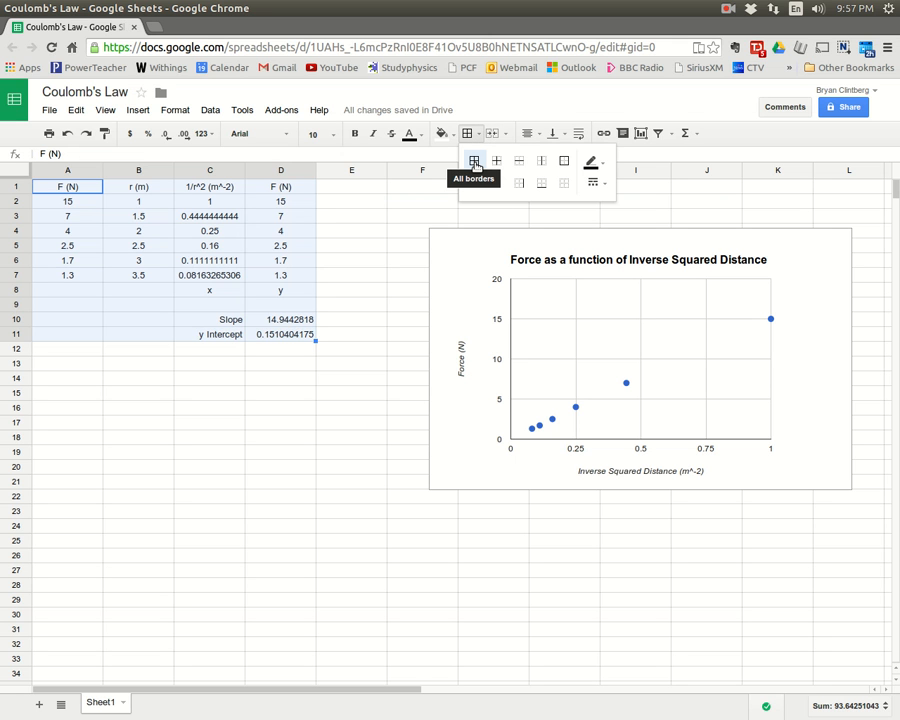
left_click(475, 162)
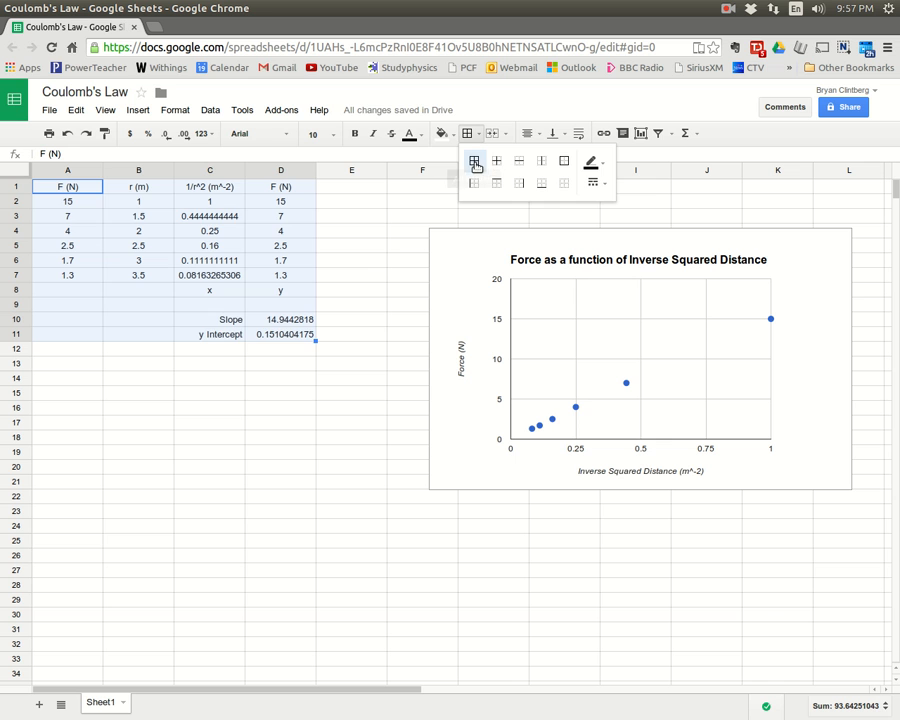
left_click(338, 278)
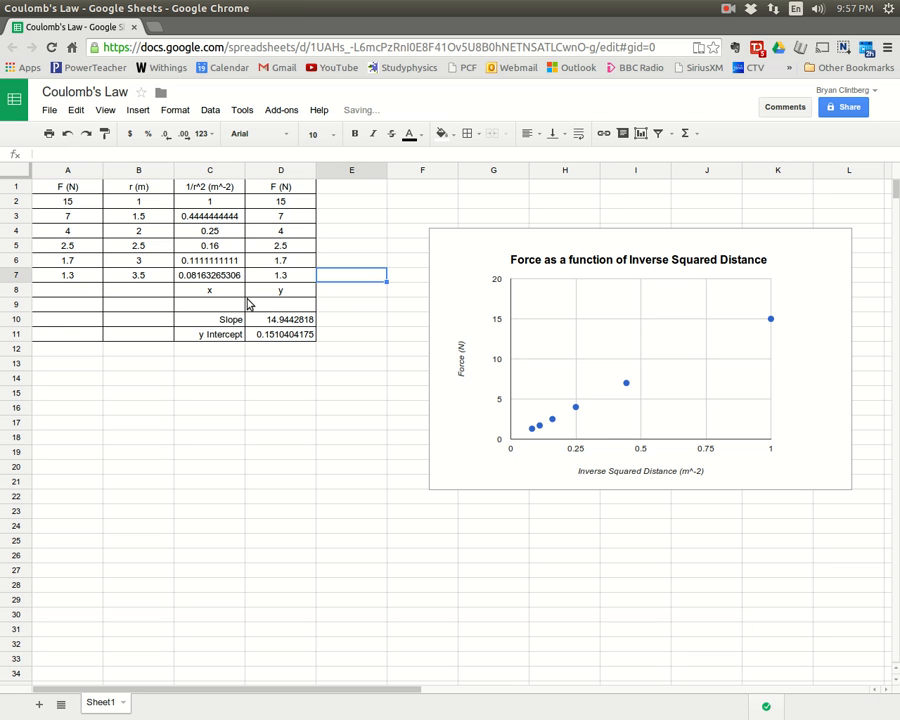